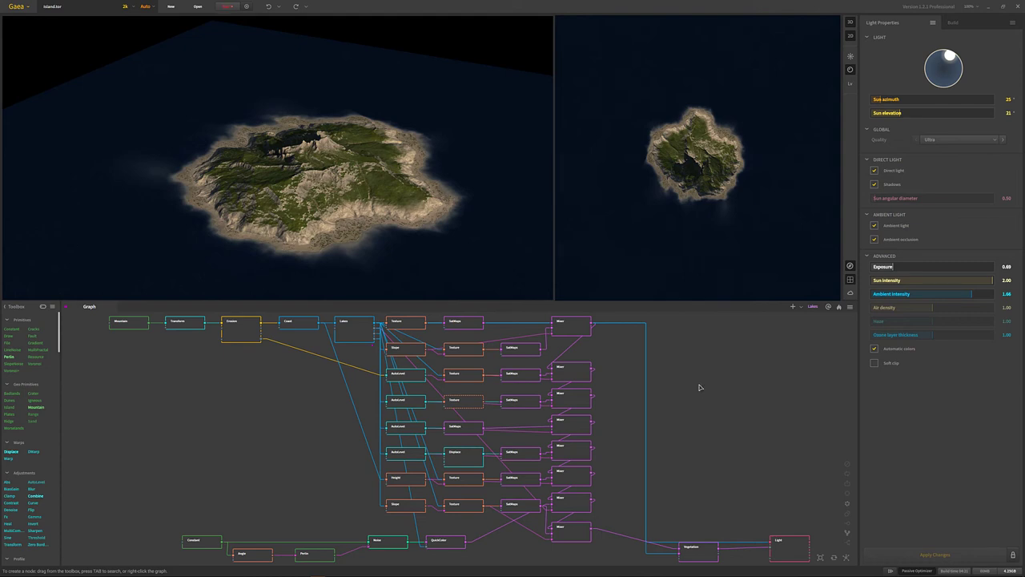
- Examine the finished island terrain in the 3D view from several angles and distances
left_click_drag(326, 139, 319, 183)
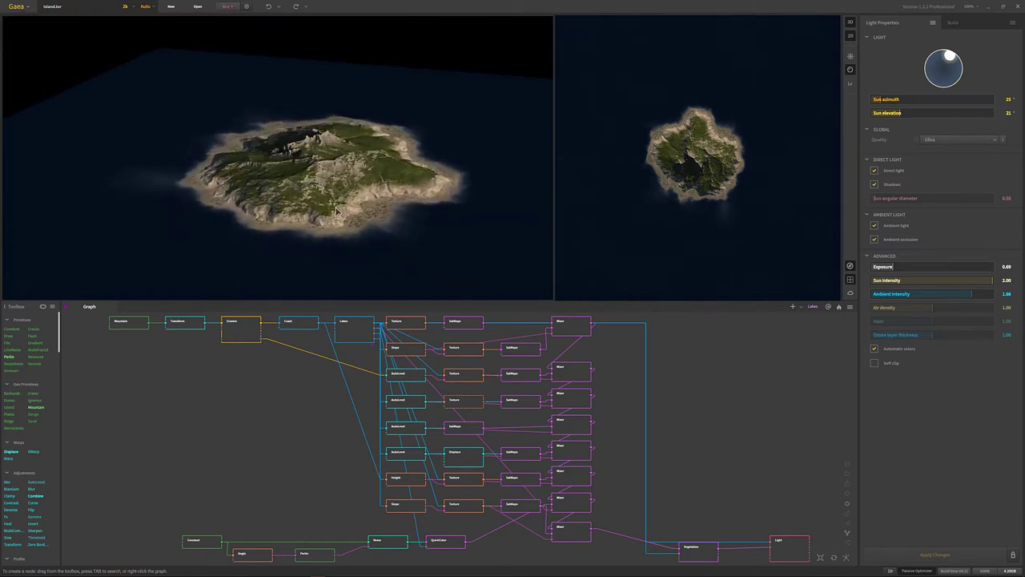
left_click_drag(338, 210, 343, 183)
middle_click_drag(342, 182, 327, 170)
scroll(337, 189, "down", 3)
scroll(328, 190, "up", 6)
scroll(328, 190, "down", 2)
scroll(327, 171, "down", 2)
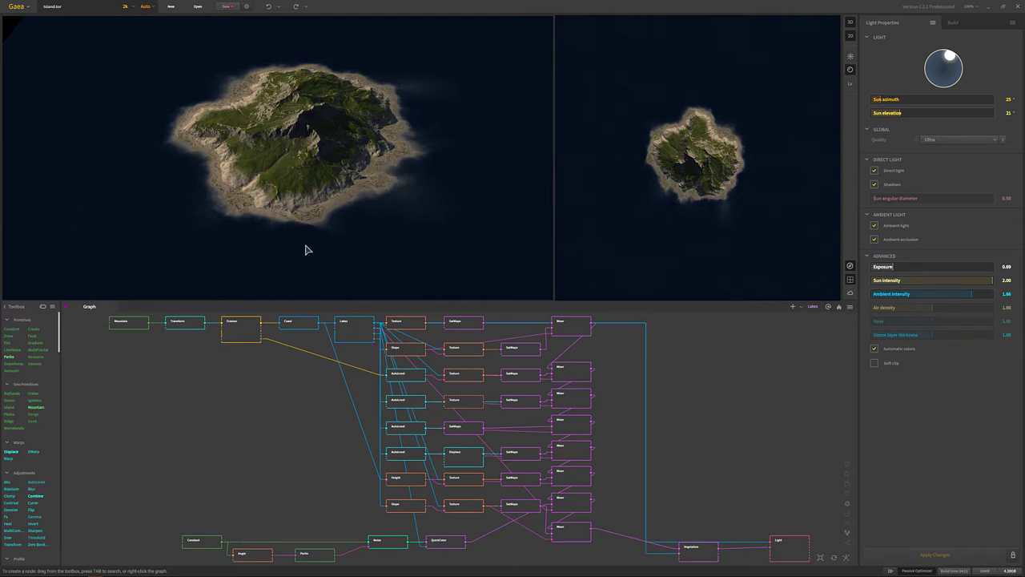
- Preview the Mountain node's base shape and the Transform node's scaled version in the 3D view
left_click(126, 329)
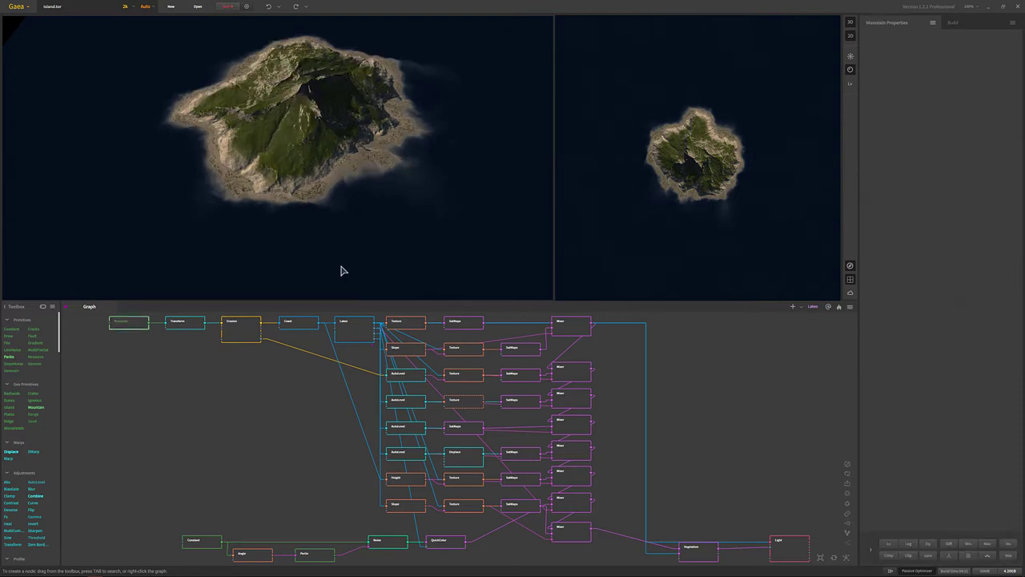
scroll(336, 166, "down", 10)
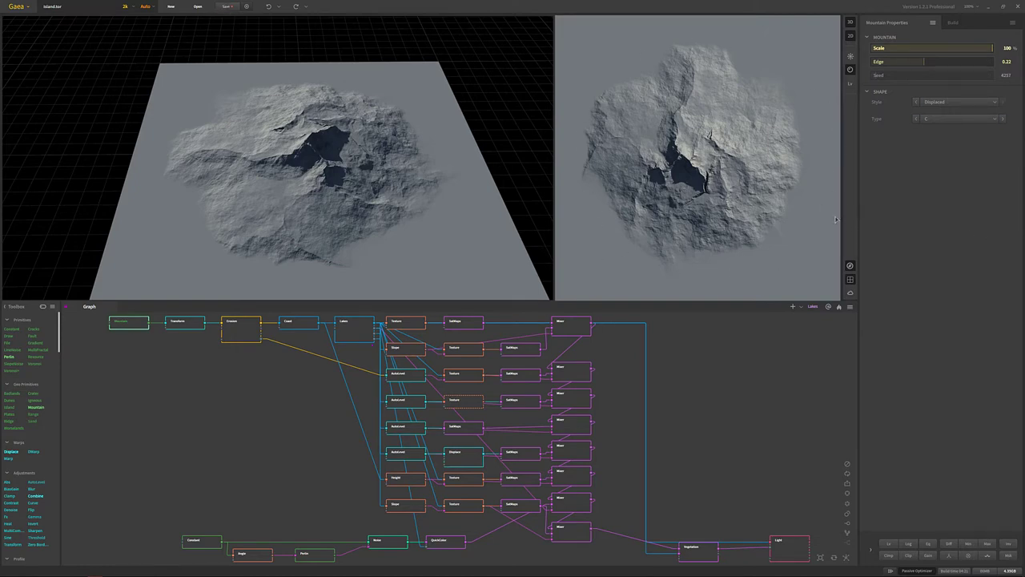
left_click(193, 326)
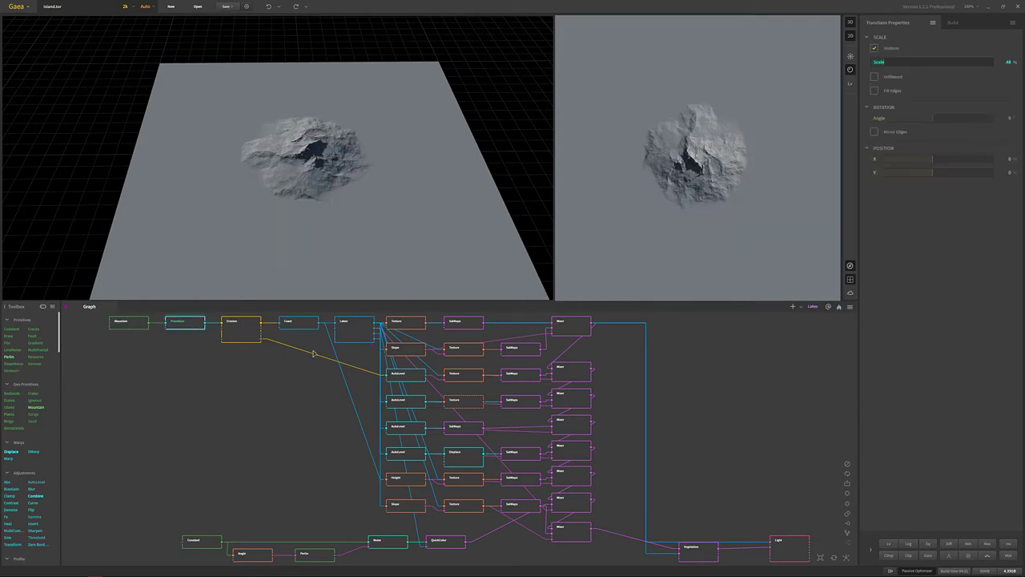
left_click_drag(345, 178, 290, 205)
scroll(296, 176, "up", 5)
scroll(279, 173, "down", 3)
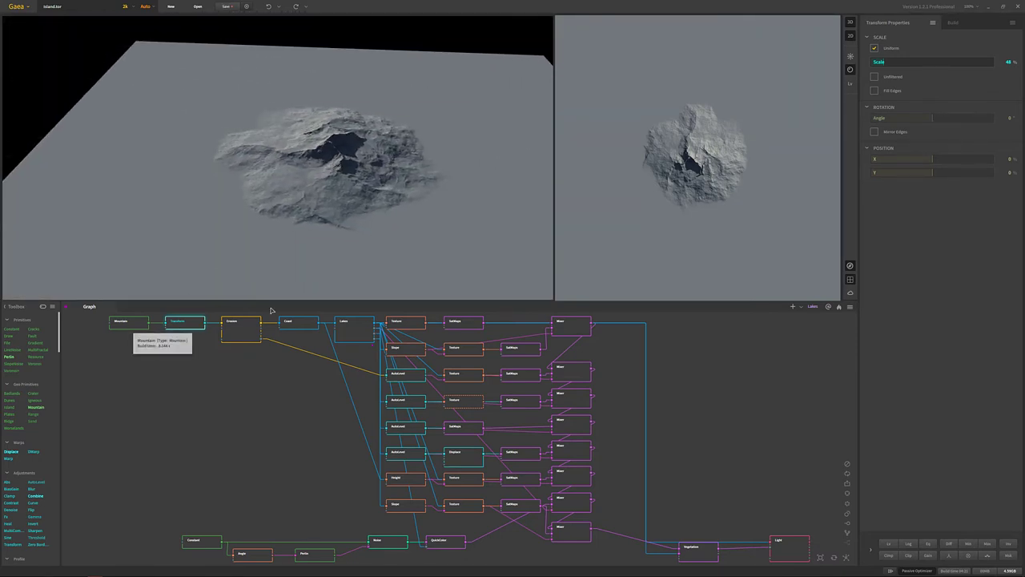
- Compare the Mountain node with the Transform node and inspect the transformed terrain and its surrounding flat area
left_click(128, 324)
left_click(178, 325)
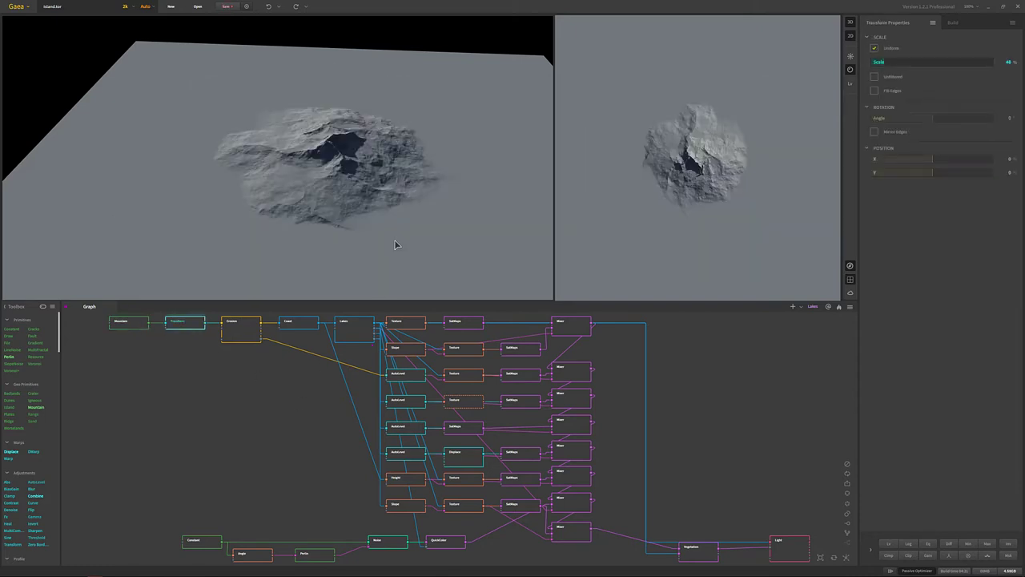
left_click_drag(309, 286, 338, 255)
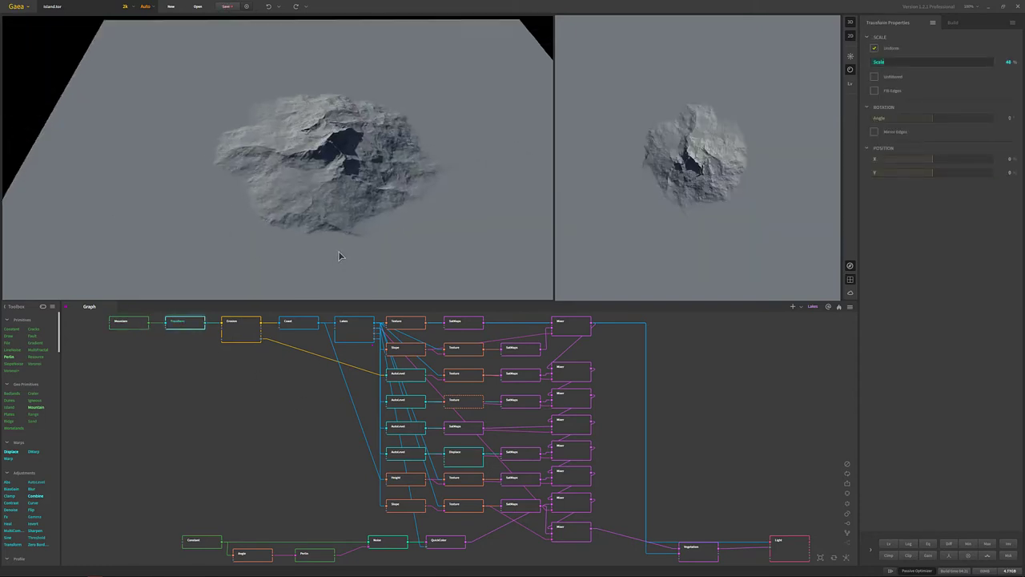
scroll(350, 240, "down", 3)
left_click_drag(395, 222, 392, 185)
left_click_drag(374, 151, 369, 179)
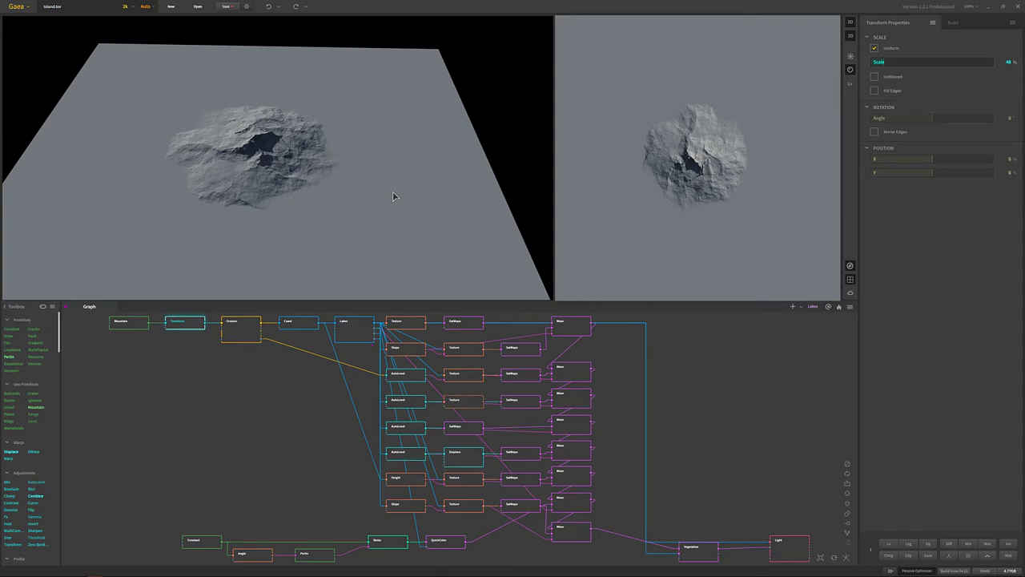
left_click_drag(397, 193, 392, 193)
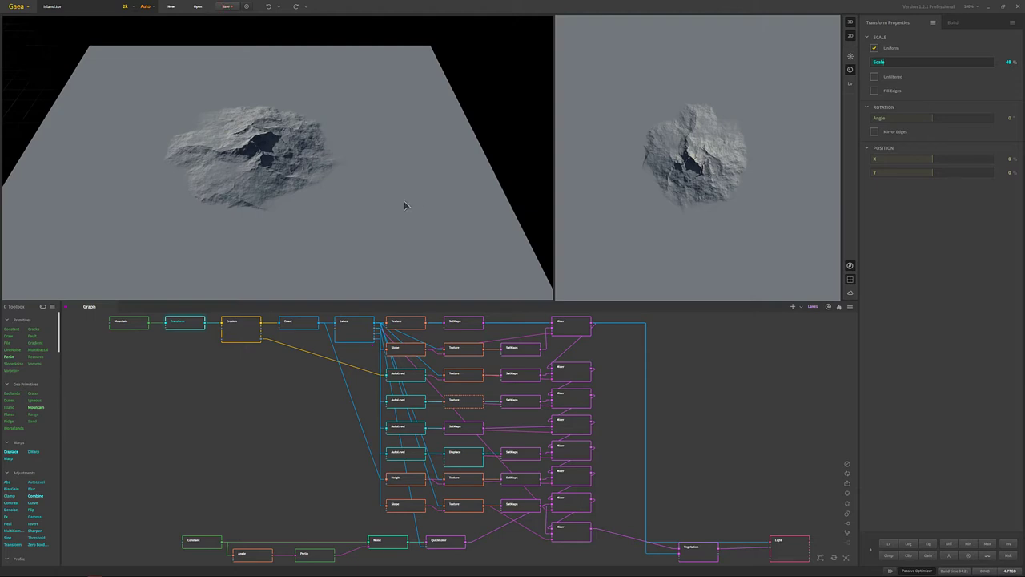
middle_click_drag(329, 183, 332, 182)
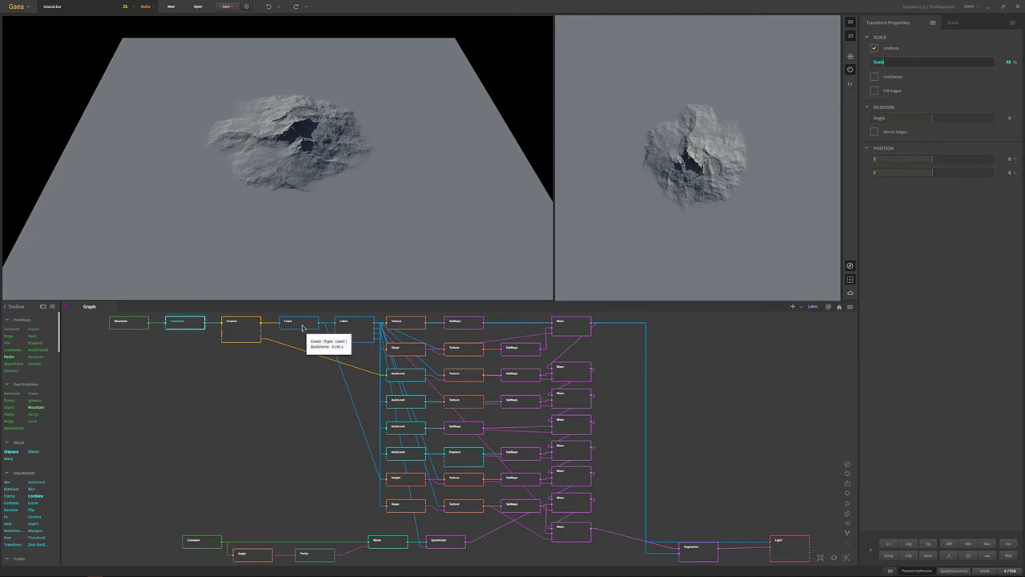
- Preview the Erosion node and inspect the eroded mountain slopes up close
key("Right")
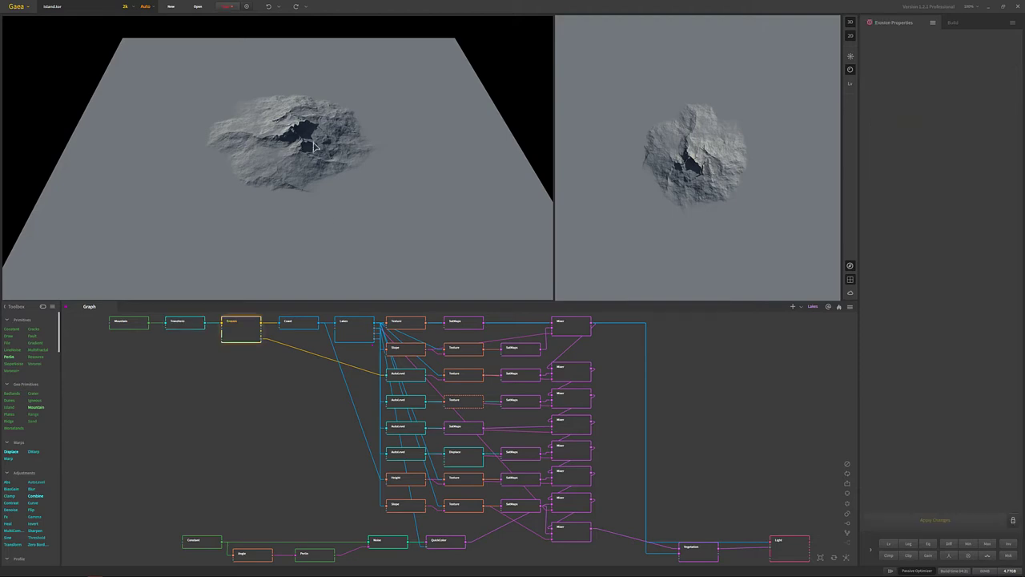
left_click_drag(305, 142, 445, 122)
scroll(326, 144, "up", 5)
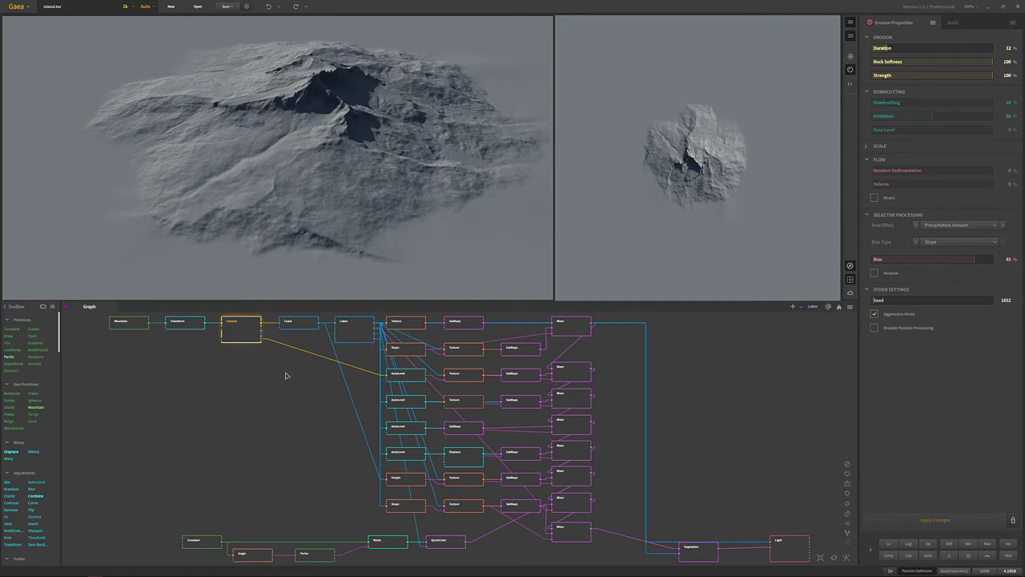
- Preview the Coast node and examine the shoreline and beach areas around the island from above and at low angles
left_click(299, 321)
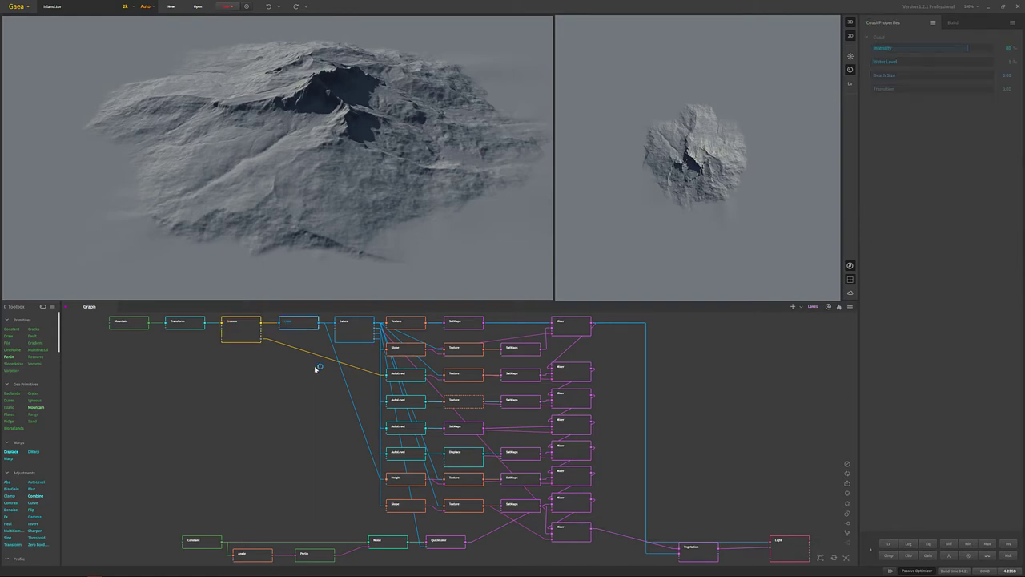
left_click_drag(335, 205, 384, 163)
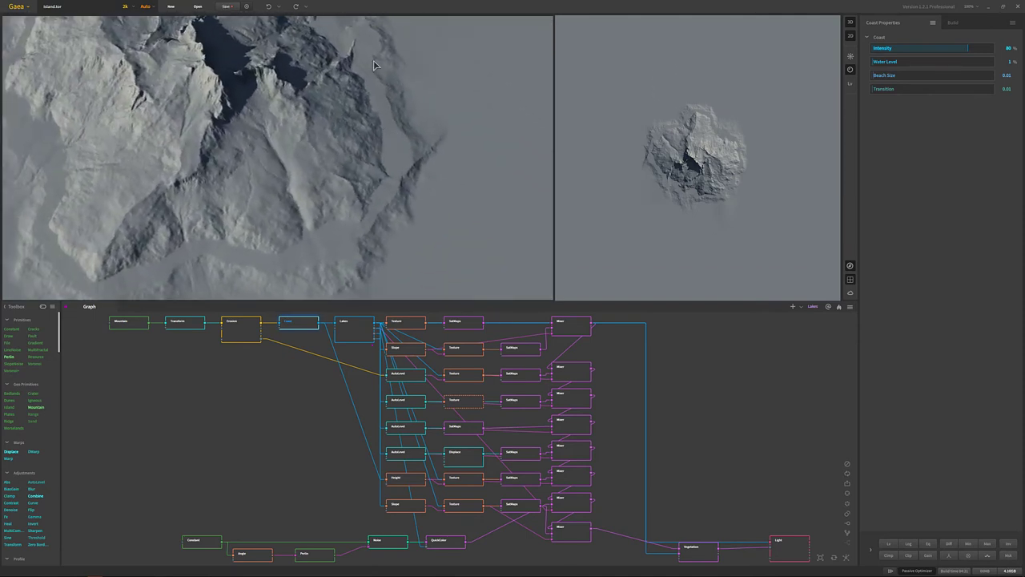
left_click_drag(326, 249, 306, 240)
middle_click_drag(307, 240, 356, 157)
left_click_drag(356, 156, 383, 170)
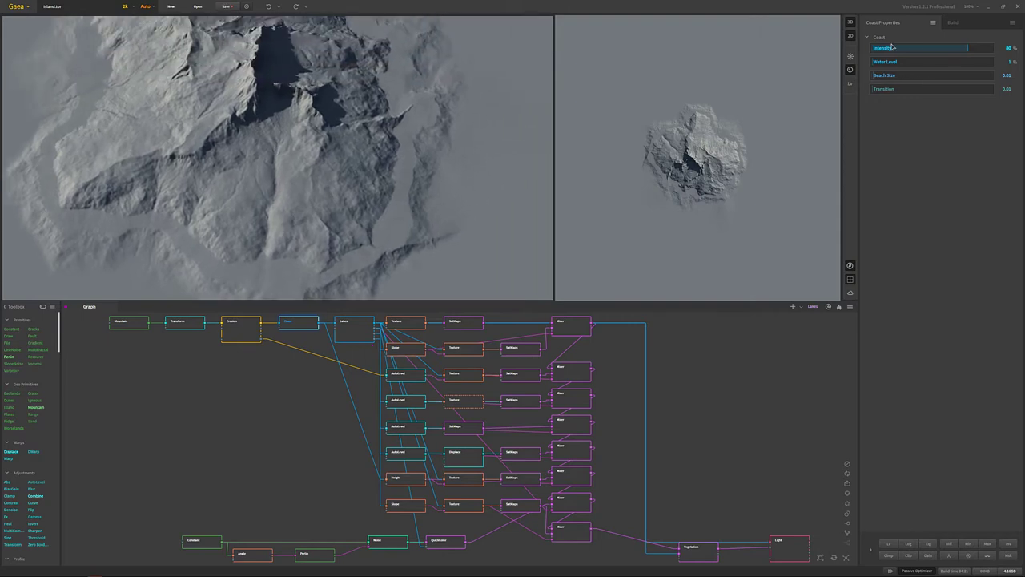
left_click_drag(364, 135, 361, 165)
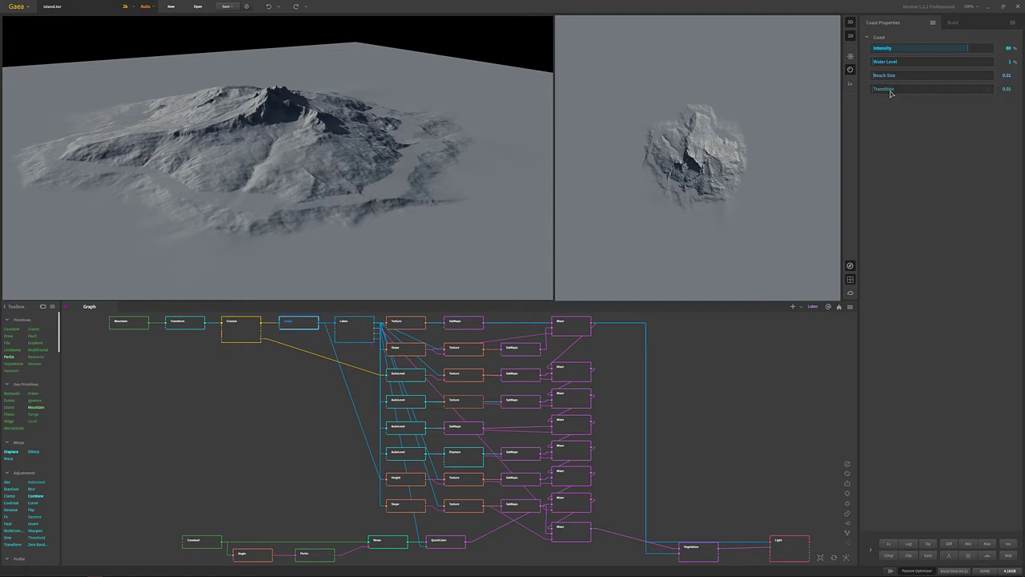
left_click_drag(374, 225, 443, 171)
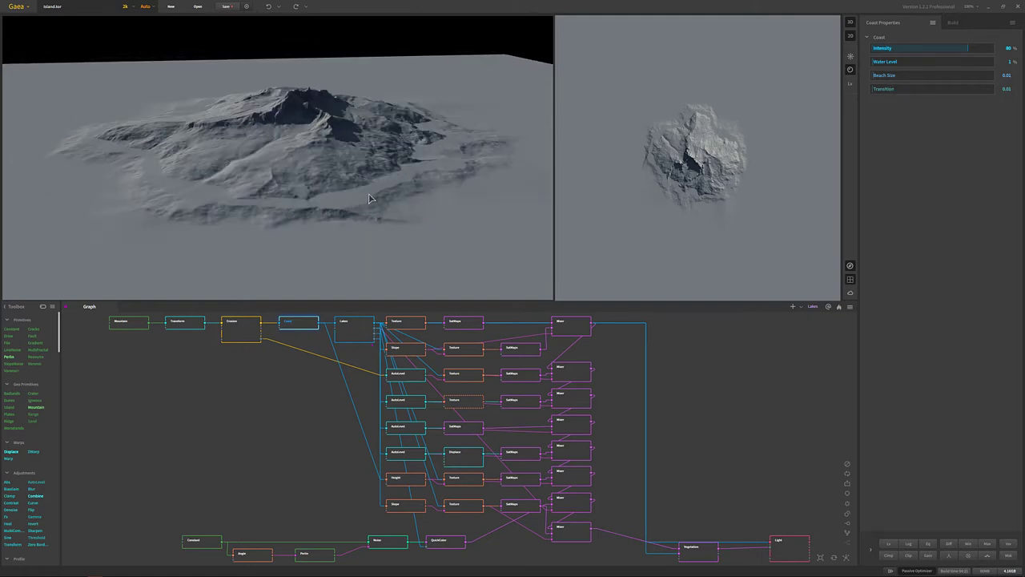
left_click_drag(195, 193, 236, 191)
left_click_drag(430, 266, 343, 212)
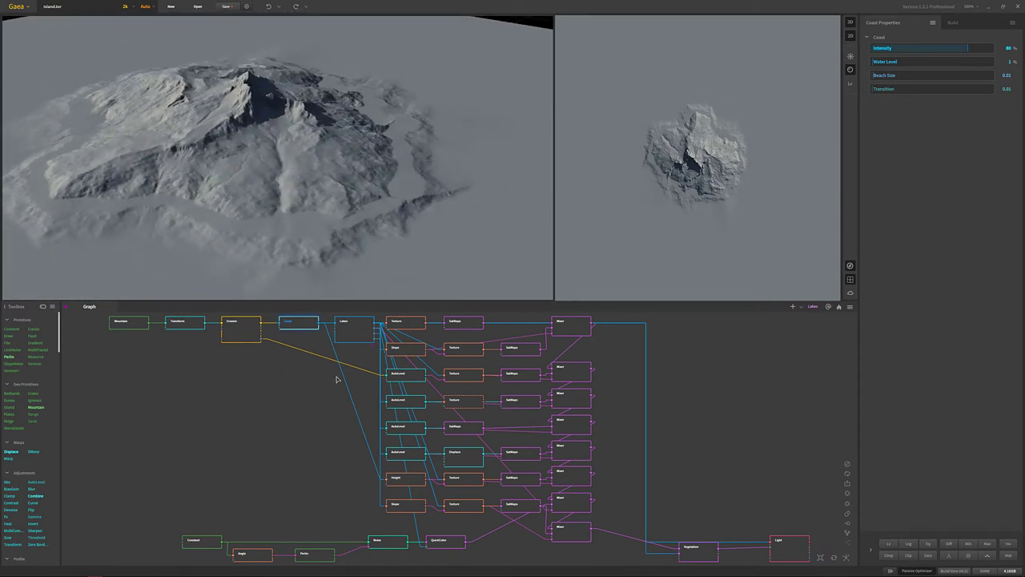
- Compare the Lakes node's water surface with the Coast node's terrain along the island's shoreline
key("Right")
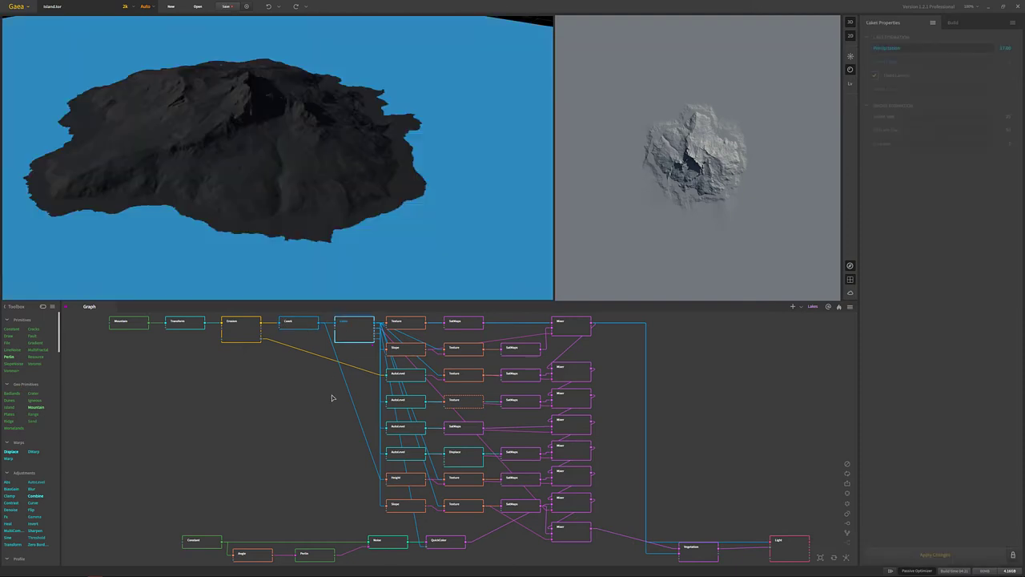
mouse_move(338, 165)
left_mouse_down()
mouse_move(323, 203)
mouse_move(334, 169)
left_mouse_up()
middle_click_drag(294, 349, 315, 390)
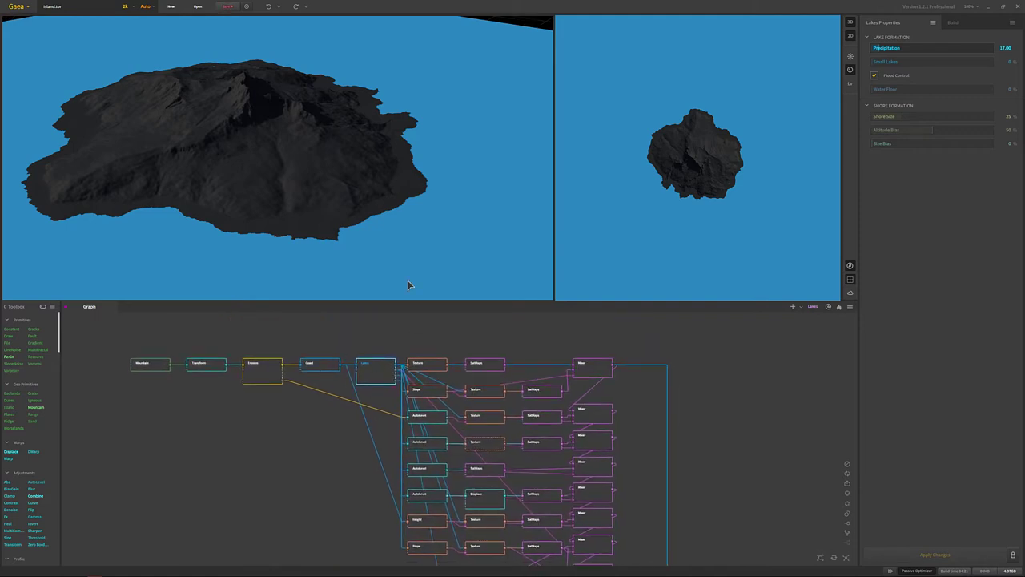
key("Left")
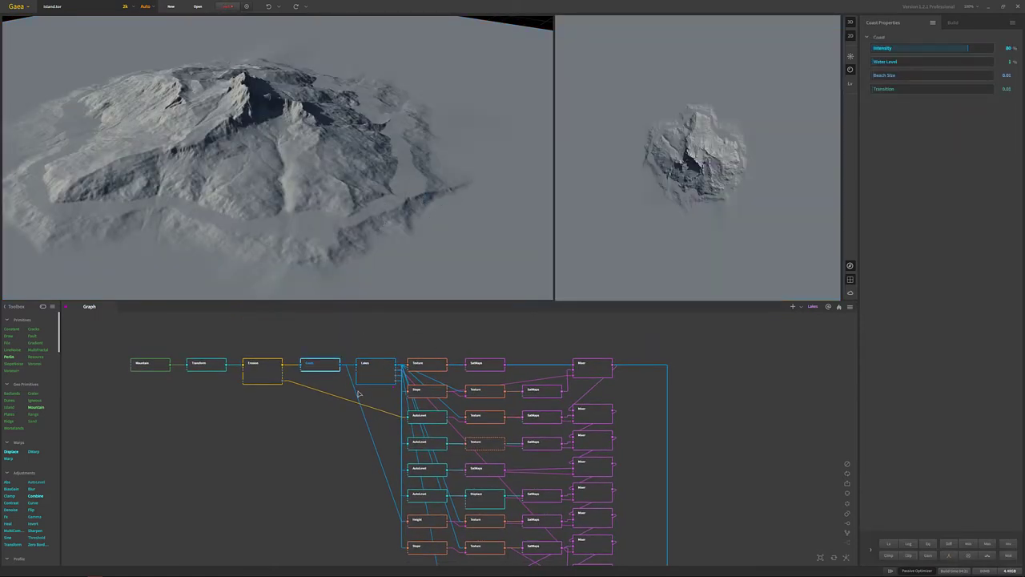
key("Right")
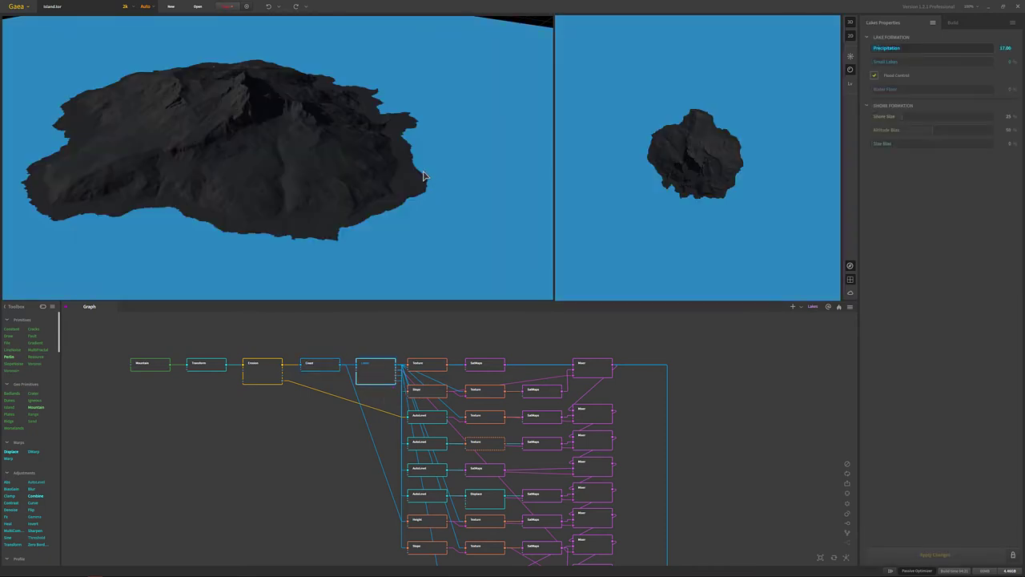
left_click_drag(403, 253, 390, 188)
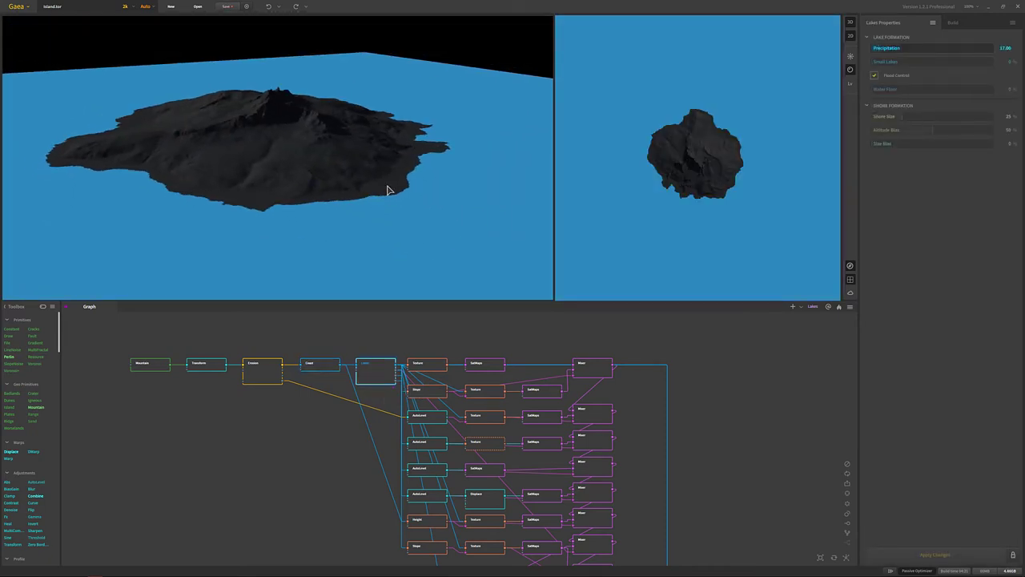
left_click(316, 369)
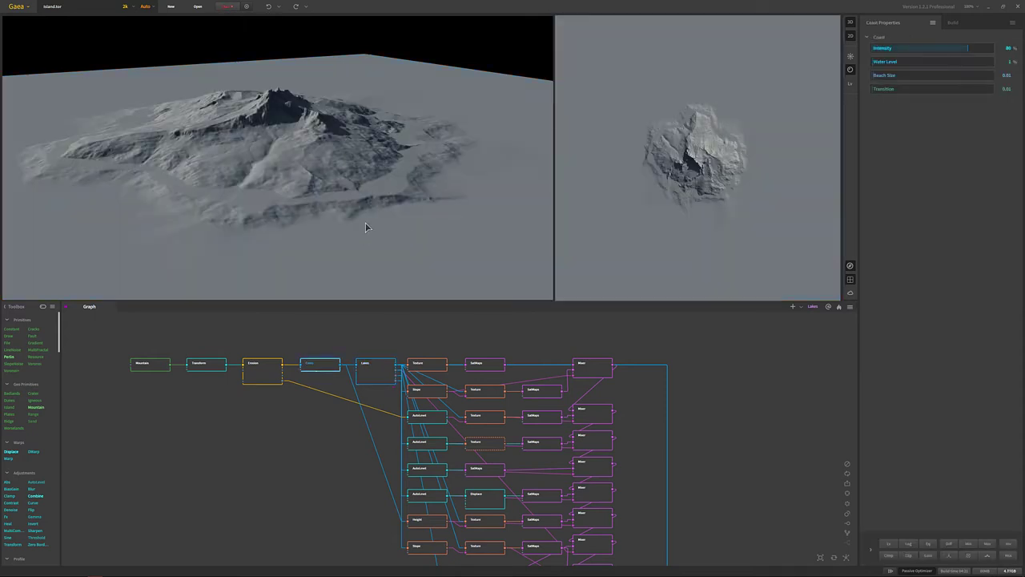
scroll(352, 200, "up", 3)
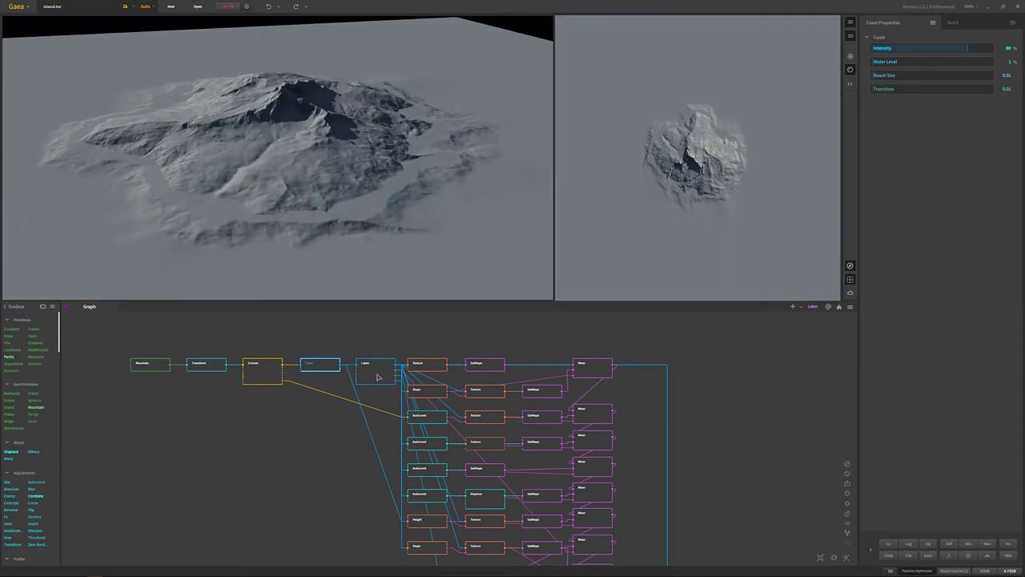
- Preview the Lakes node again and inspect the island's water edge and inland areas from all sides
left_click(376, 367)
left_click_drag(385, 195, 435, 232)
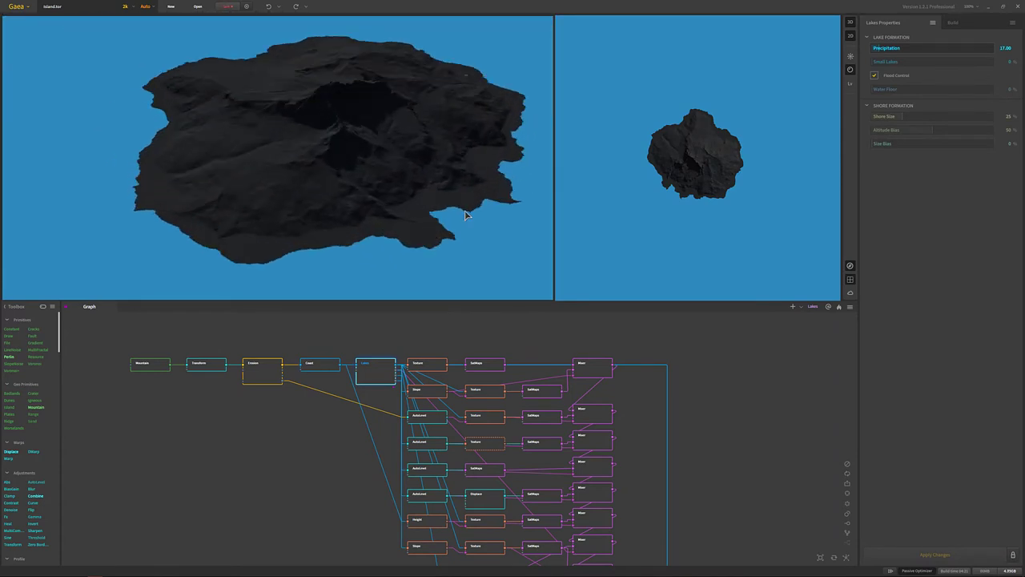
left_click_drag(500, 214, 439, 77)
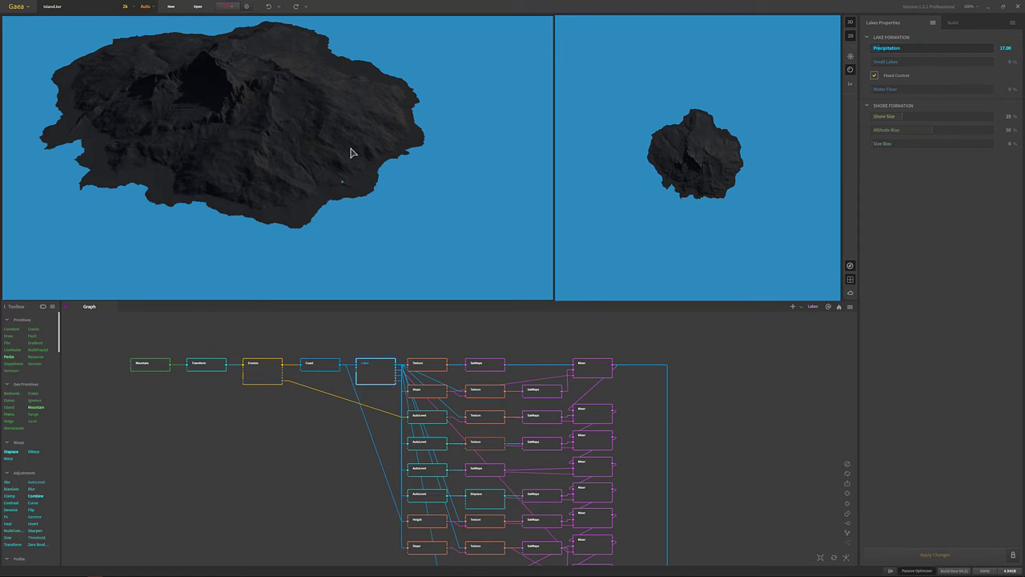
left_click_drag(327, 144, 405, 136)
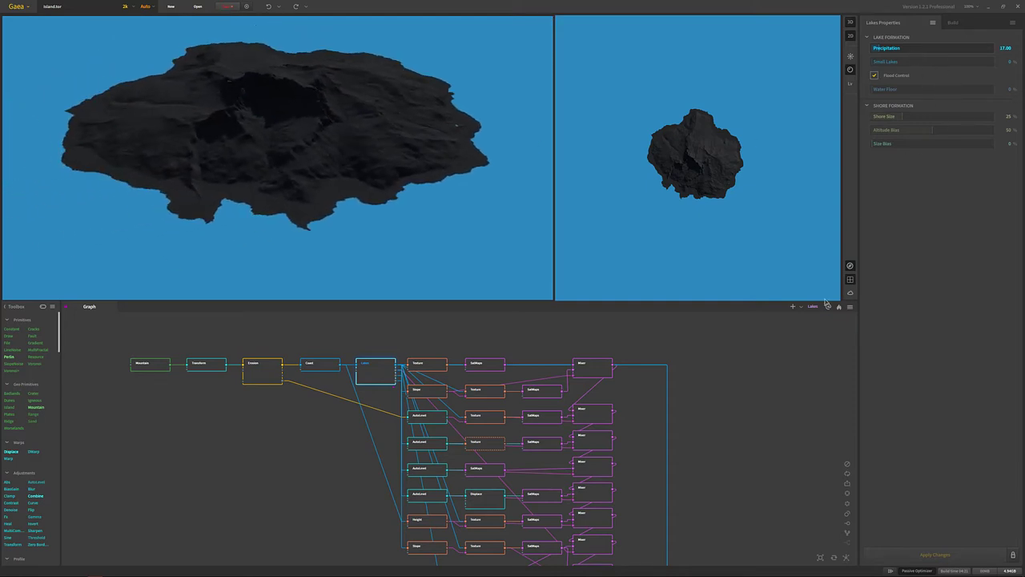
left_click_drag(422, 227, 405, 239)
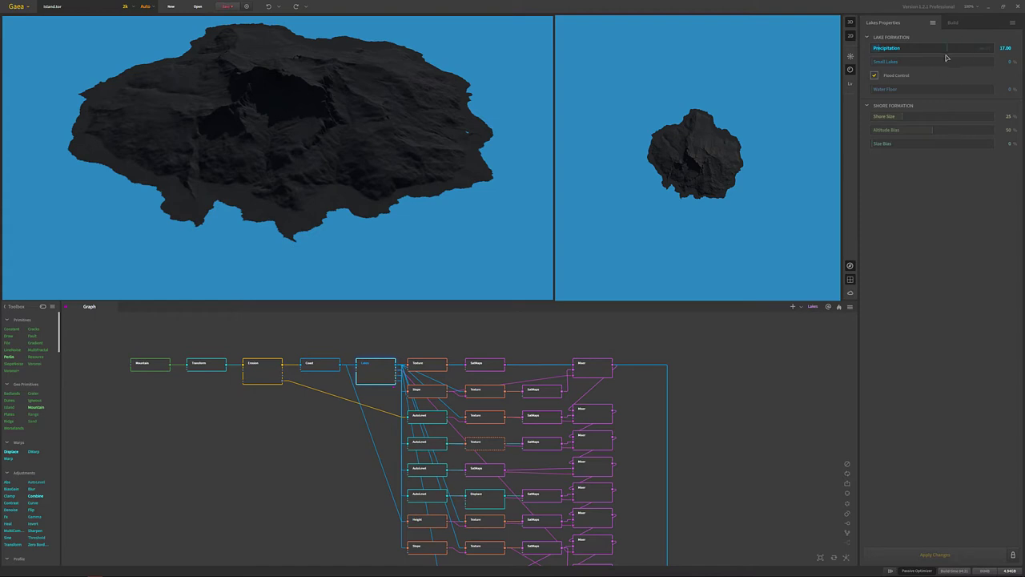
scroll(437, 126, "up", 3)
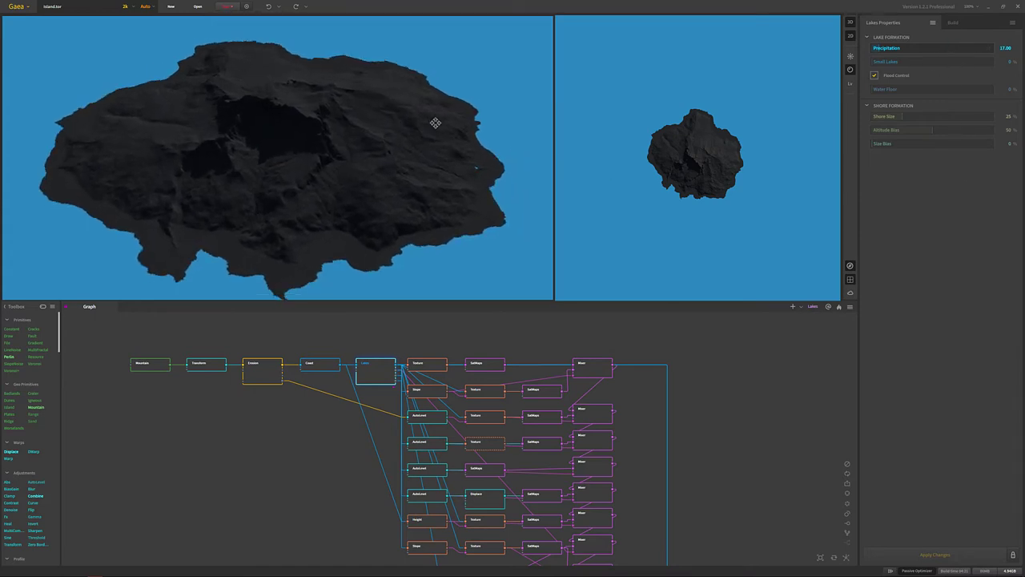
scroll(383, 206, "up", 3)
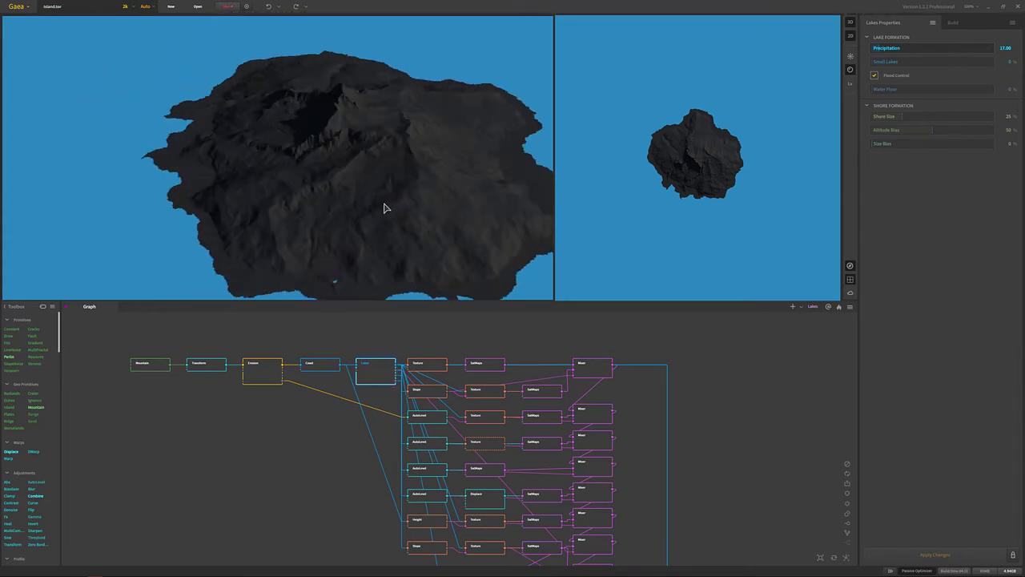
scroll(384, 206, "down", 4)
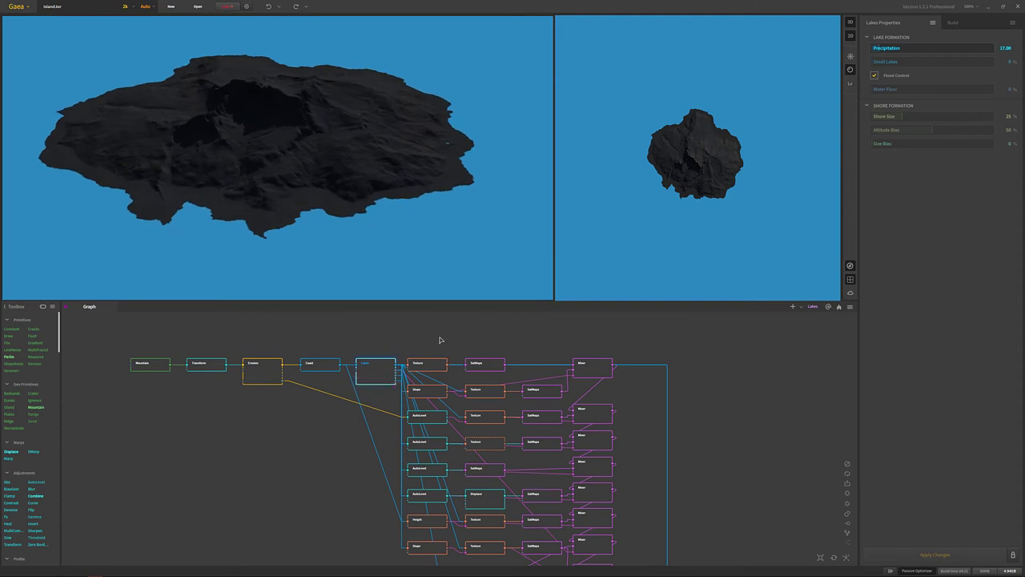
middle_click_drag(422, 340, 398, 354)
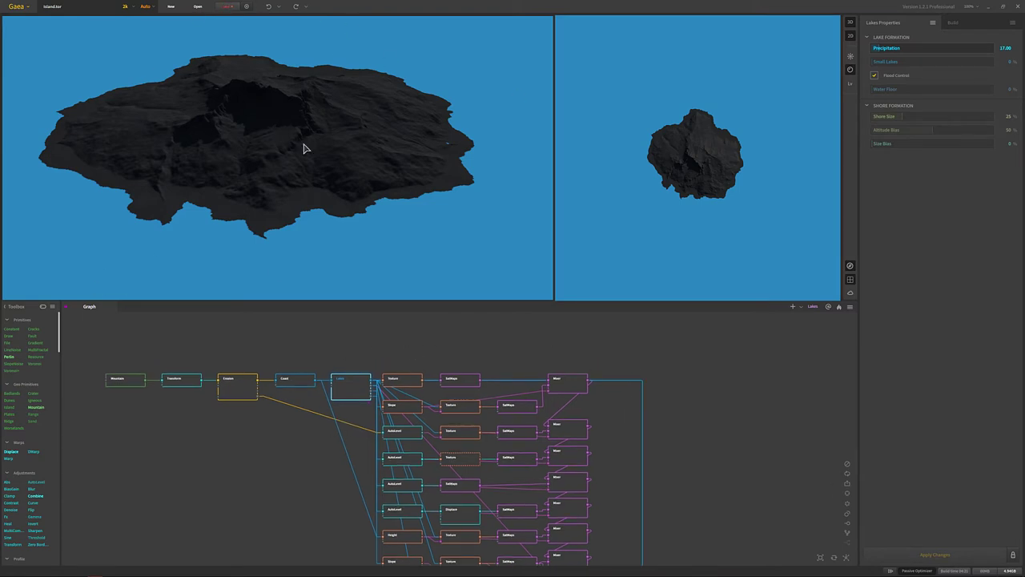
left_click_drag(350, 182, 314, 202)
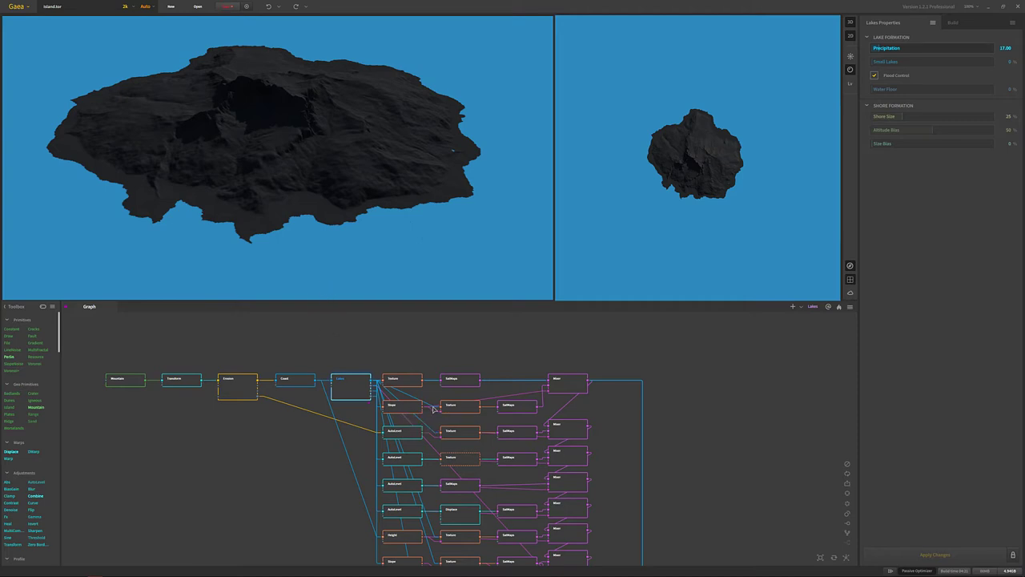
- Preview the first Texture node fed by Lakes and look at its mask over the whole island
middle_click_drag(118, 426, 264, 445)
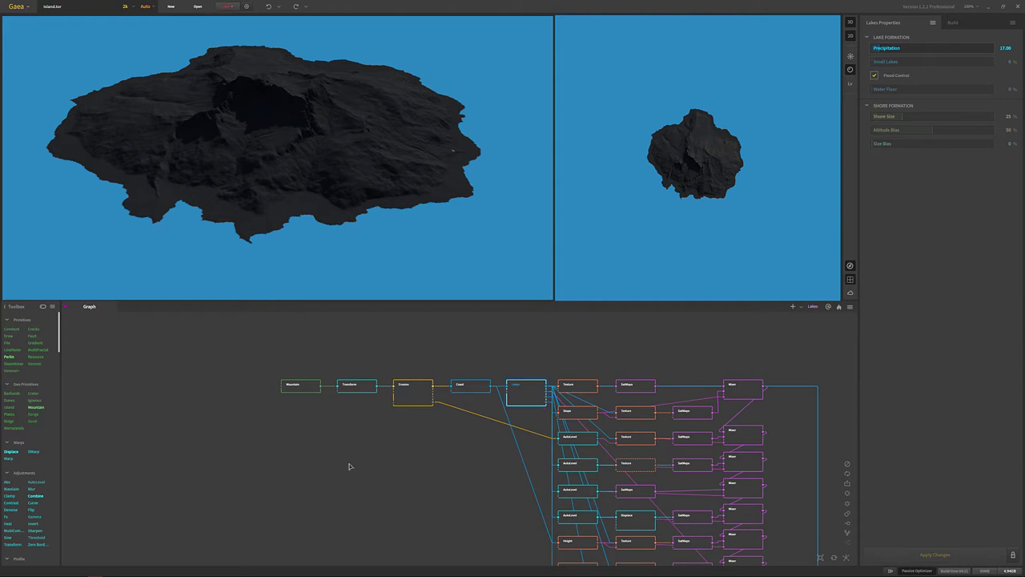
middle_click_drag(425, 428, 322, 441)
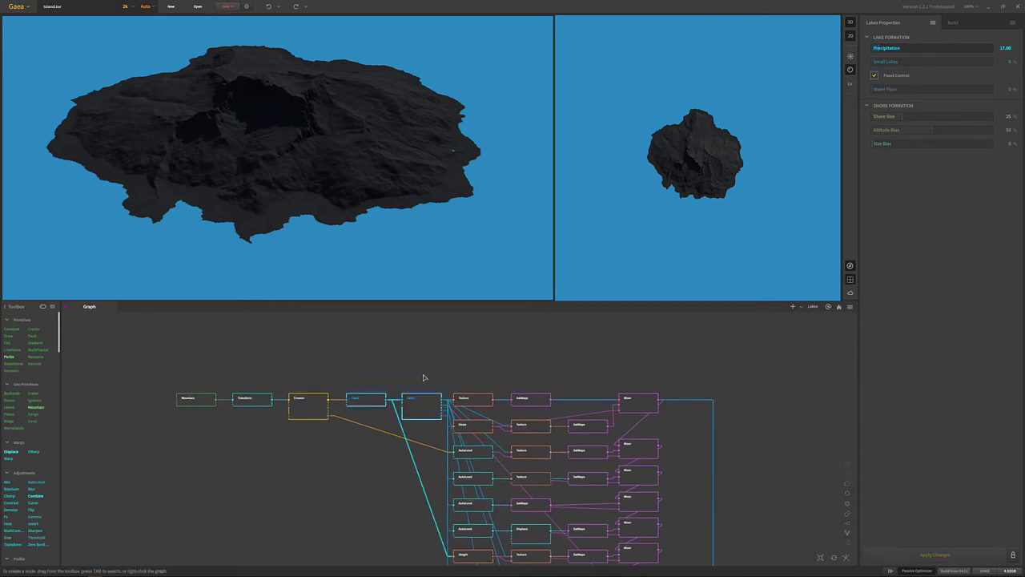
middle_click_drag(526, 371, 489, 370)
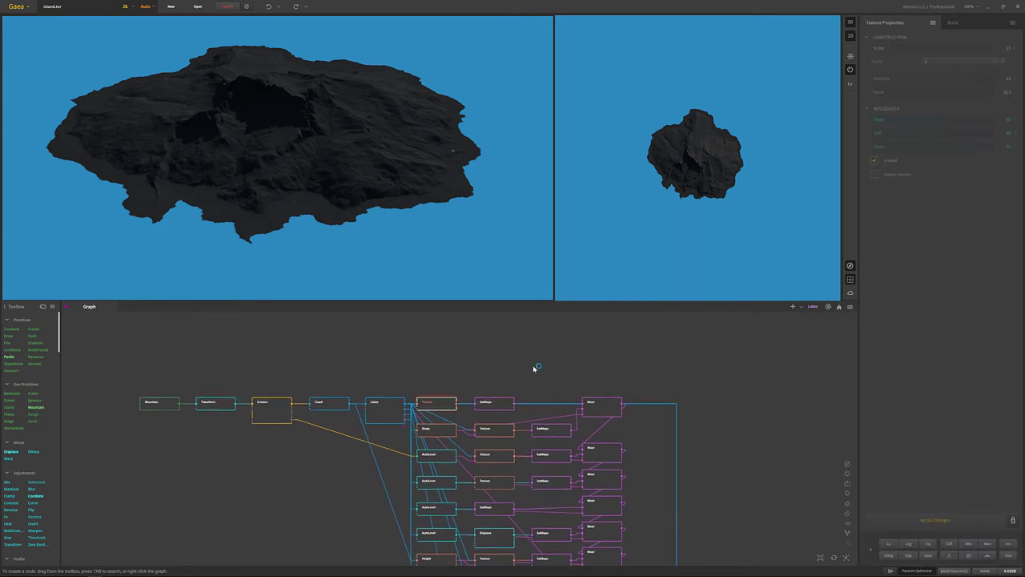
scroll(367, 234, "down", 5)
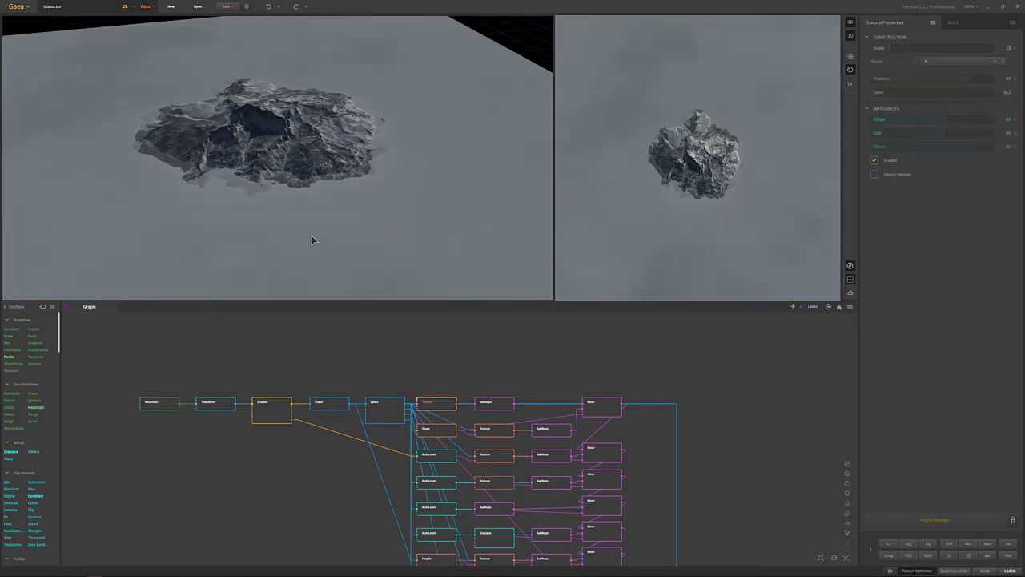
- Preview the Mountain and Transform nodes again and inspect the scaled-down terrain within its surrounding plane
left_click(161, 402)
left_click(221, 403)
left_click_drag(314, 196, 261, 164)
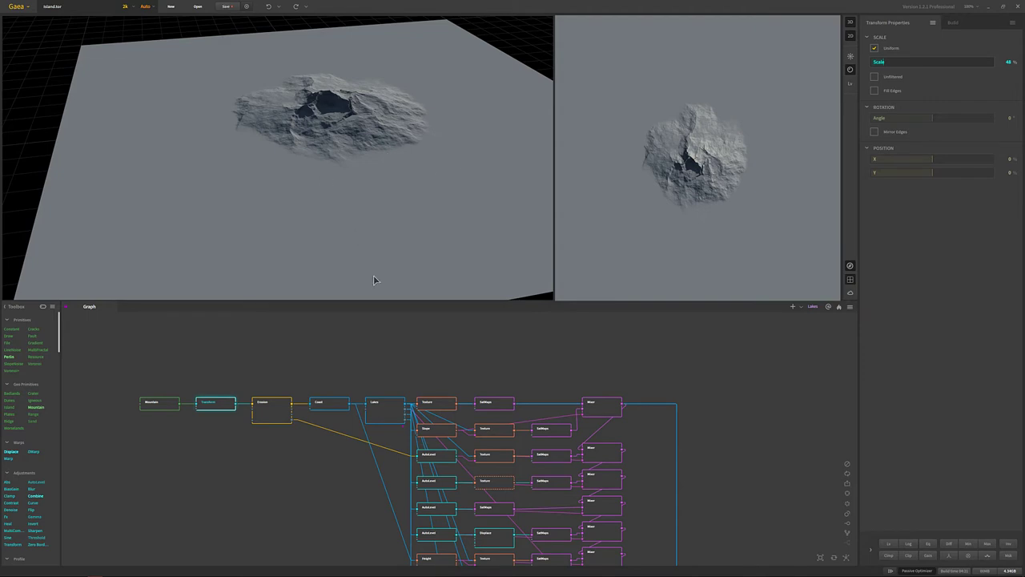
left_click_drag(379, 208, 357, 179)
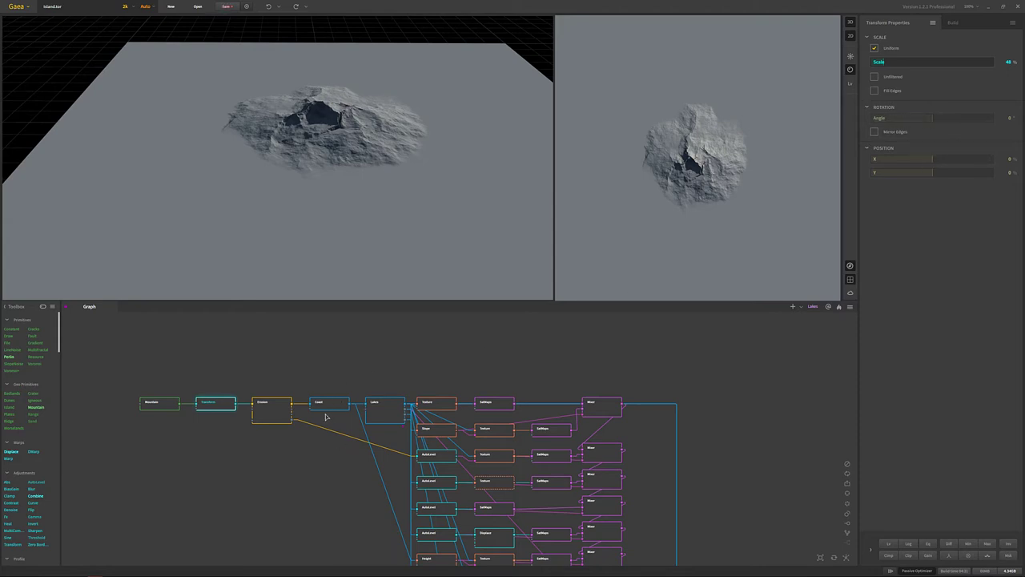
- Preview the first row's Texture node and the rocky SatMaps node that colors it
left_click(439, 403)
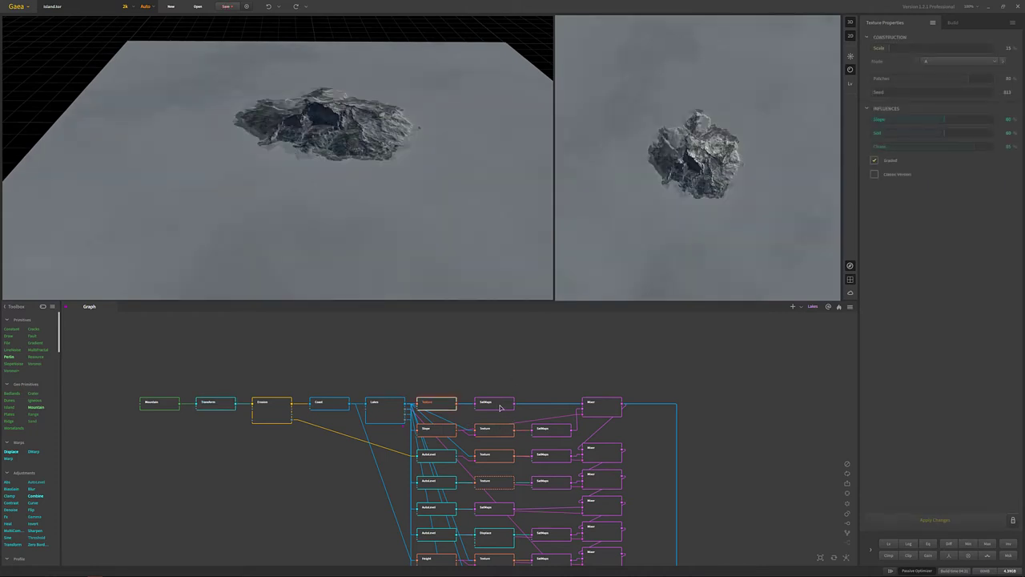
left_click(500, 407)
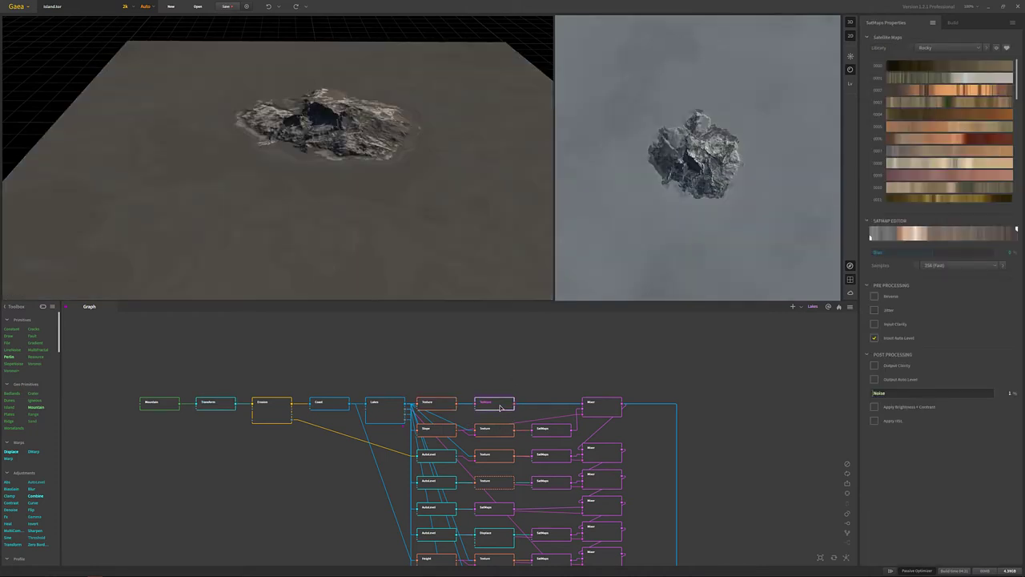
mouse_move(420, 198)
left_mouse_down()
mouse_move(395, 146)
mouse_move(407, 186)
left_mouse_up()
- Preview the second row's Slope, Texture and green SatMaps nodes, examining the green coloring on the mountain up close
left_click(472, 455)
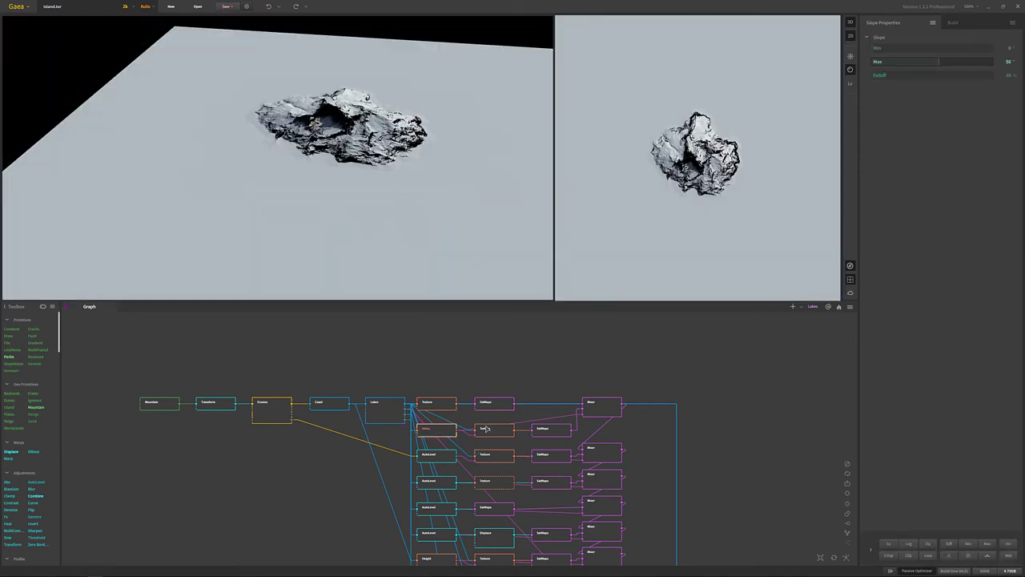
left_click(484, 430)
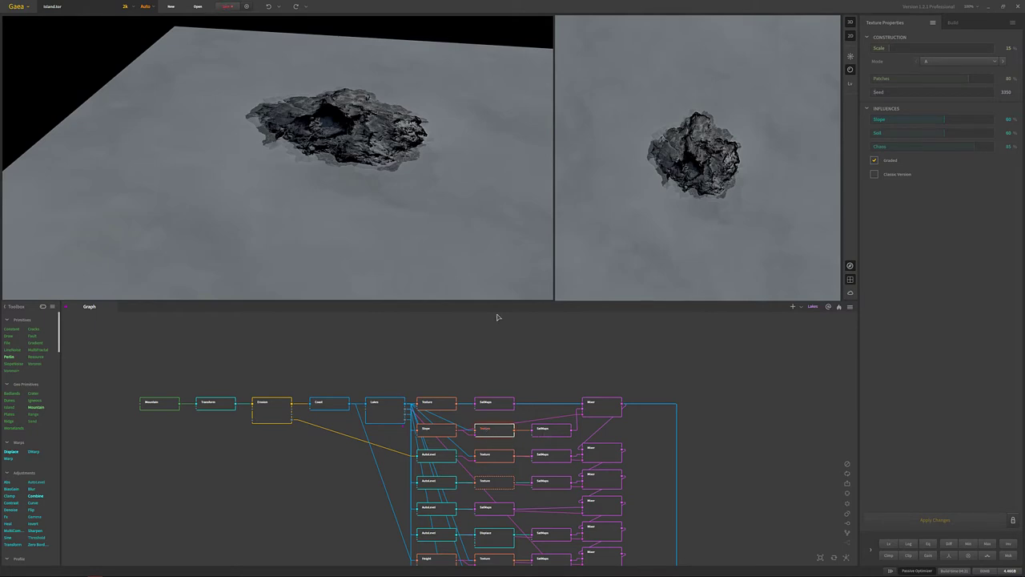
left_click(551, 430)
scroll(370, 149, "up", 10)
left_click_drag(293, 202, 323, 211)
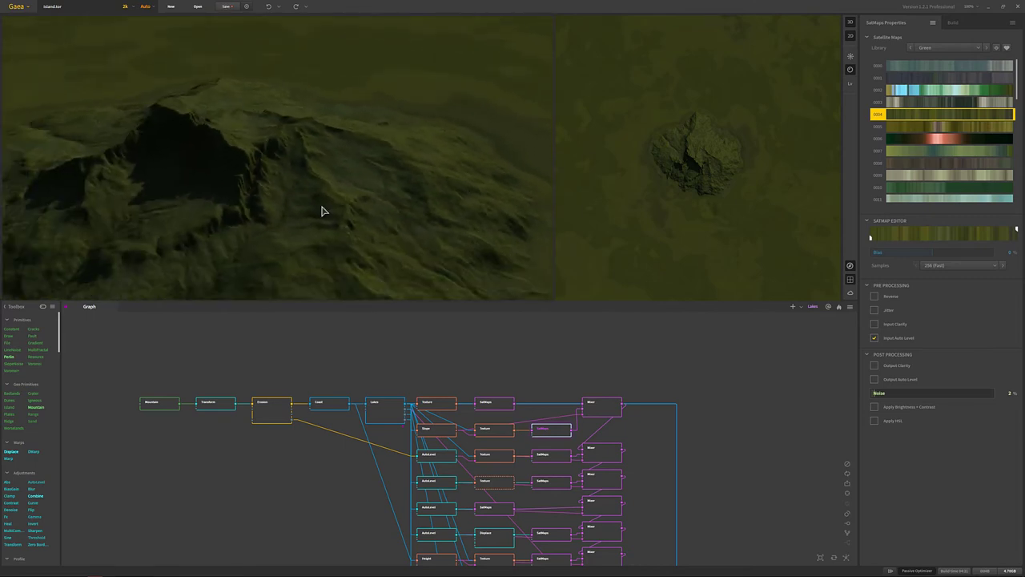
- Preview the first Mixer node and inspect how the rock and green color maps blend across the mountain slopes
left_click(605, 412)
left_click_drag(404, 172, 355, 177)
left_click_drag(342, 220, 370, 228)
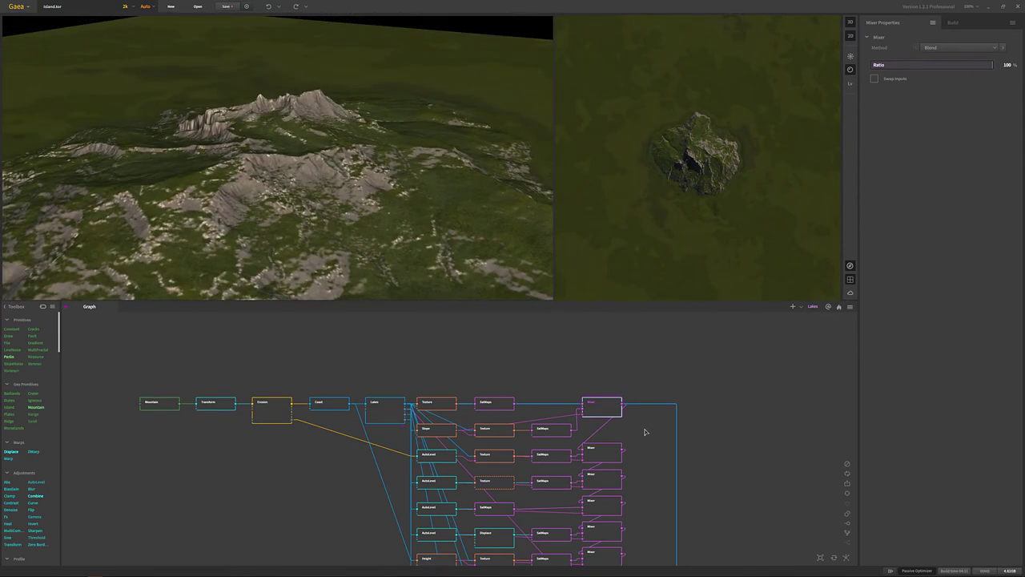
- Preview the third row's AutoLevel, Texture and rocky SatMaps nodes, examining the flow mask that comes from Erosion
middle_click_drag(643, 438, 687, 406)
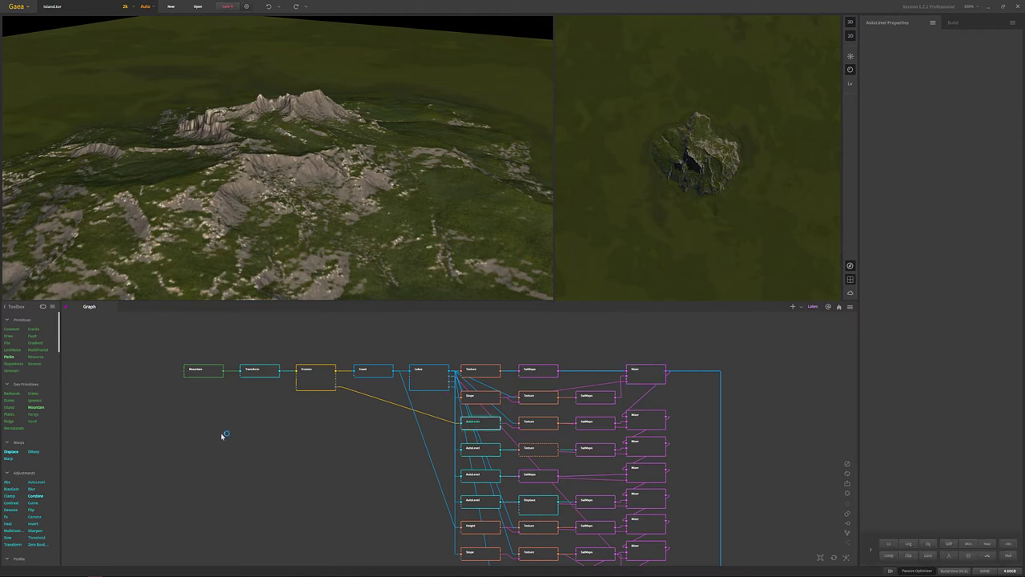
left_click_drag(377, 217, 359, 208)
scroll(352, 213, "down", 2)
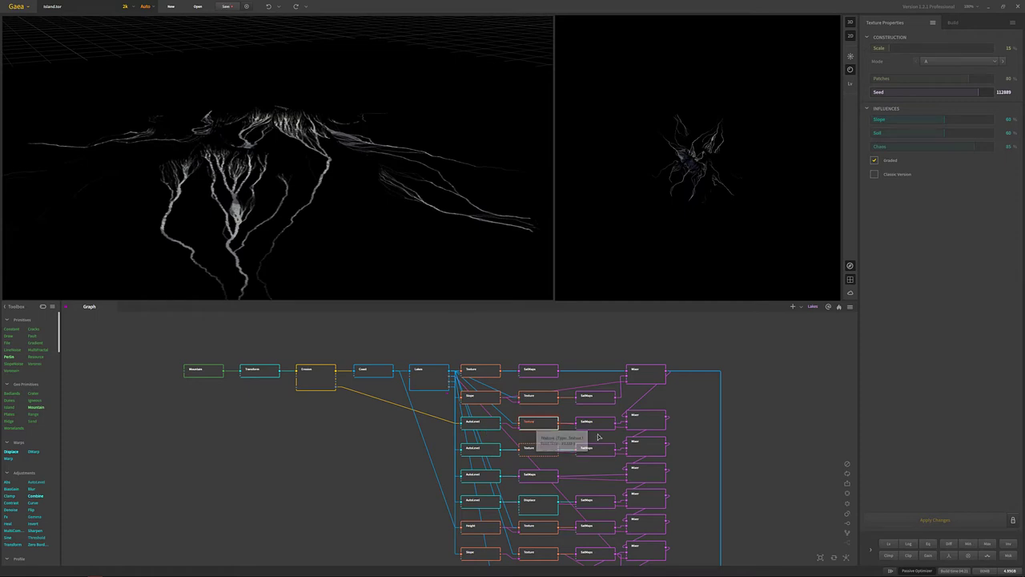
left_click_drag(363, 189, 327, 161)
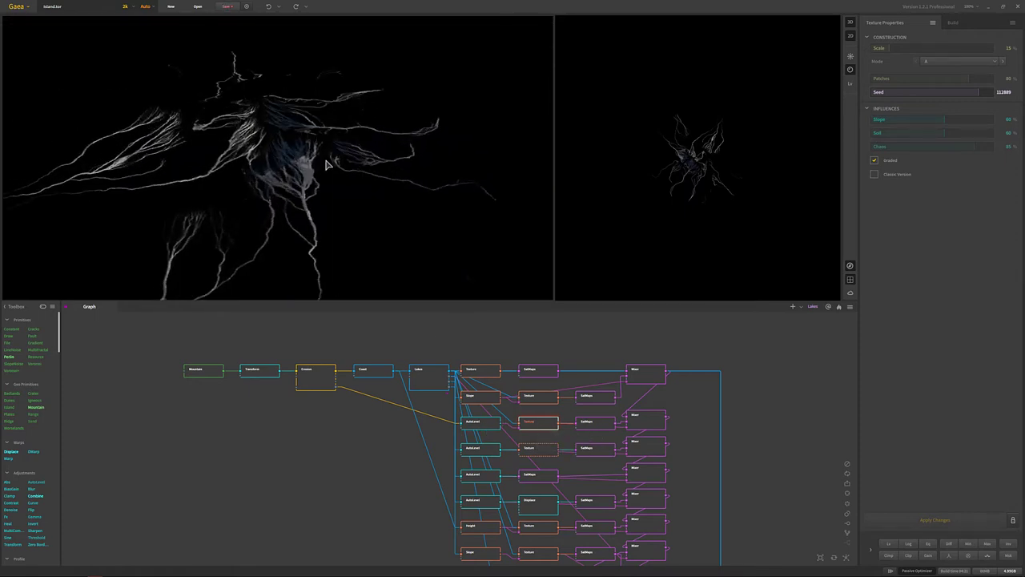
left_click(595, 431)
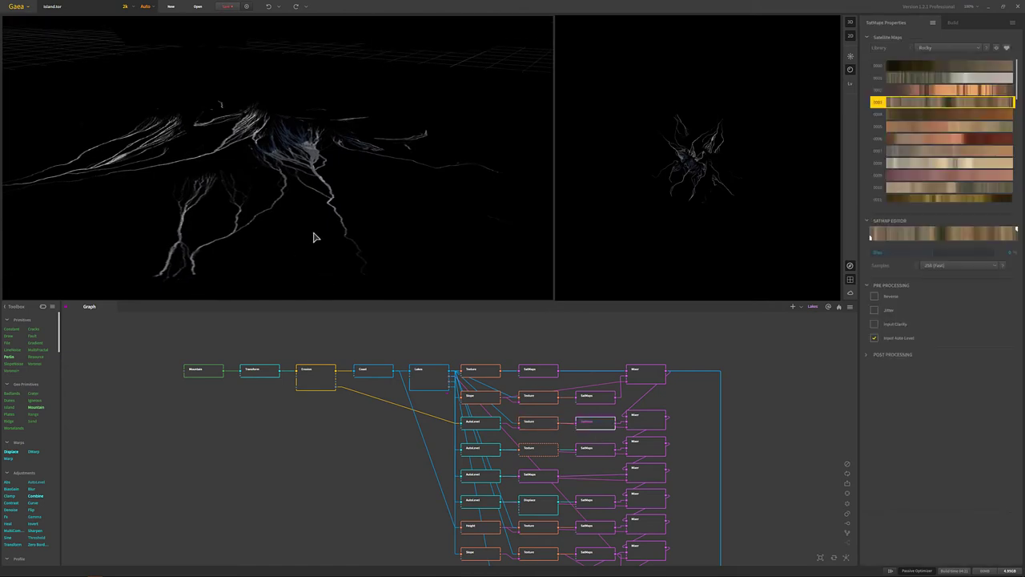
left_click_drag(314, 202, 297, 176)
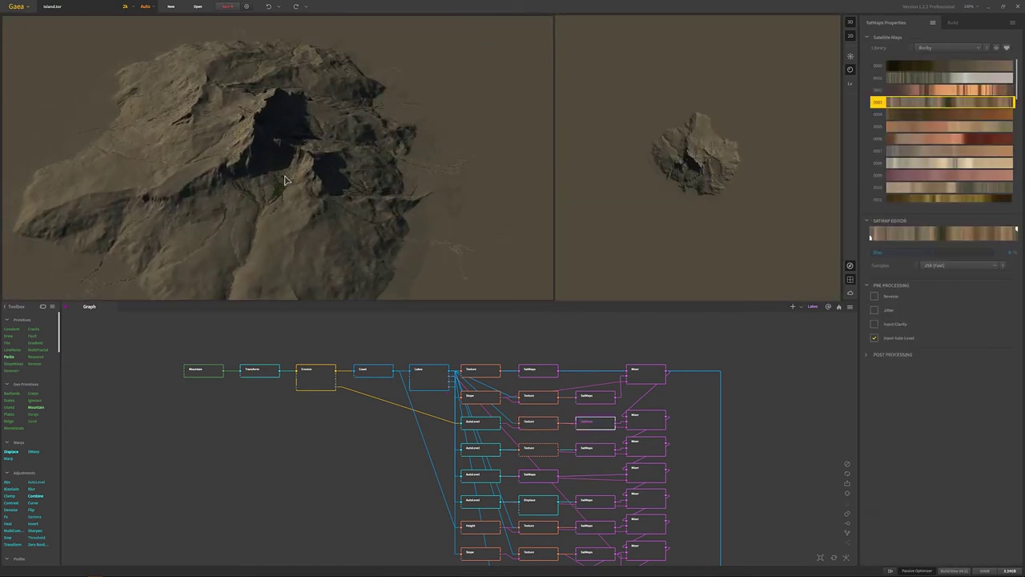
- Preview the second Mixer node and inspect the flow lines added to the green slopes up close
left_click(644, 426)
left_click(644, 420)
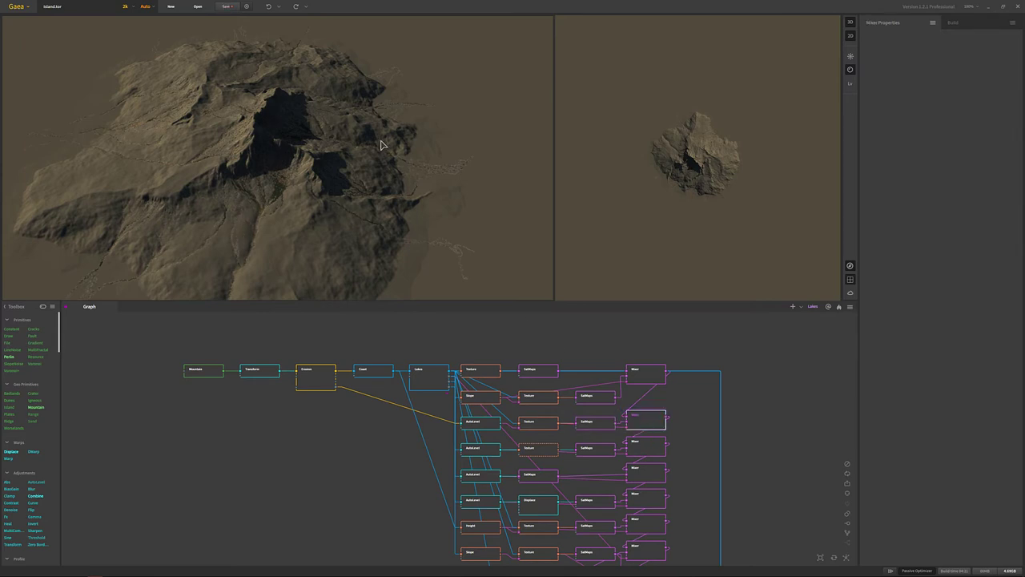
scroll(341, 187, "down", 2)
scroll(341, 186, "up", 2)
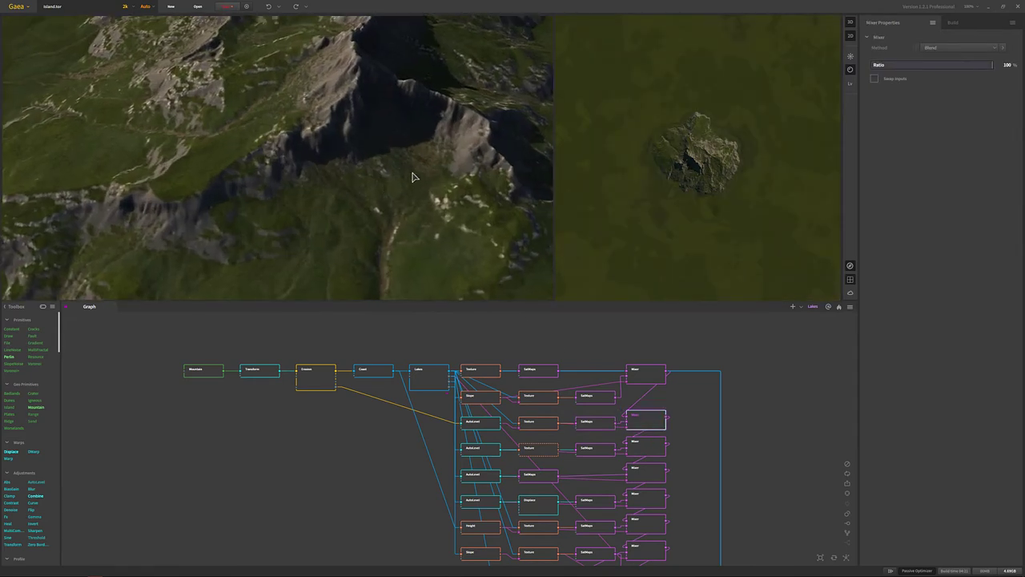
scroll(352, 180, "up", 2)
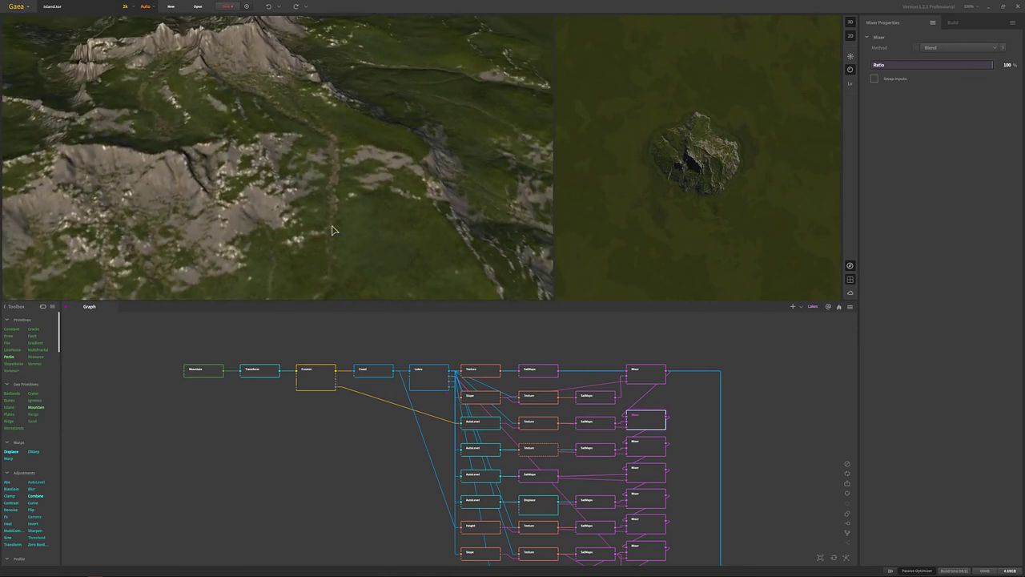
left_click_drag(343, 167, 331, 164)
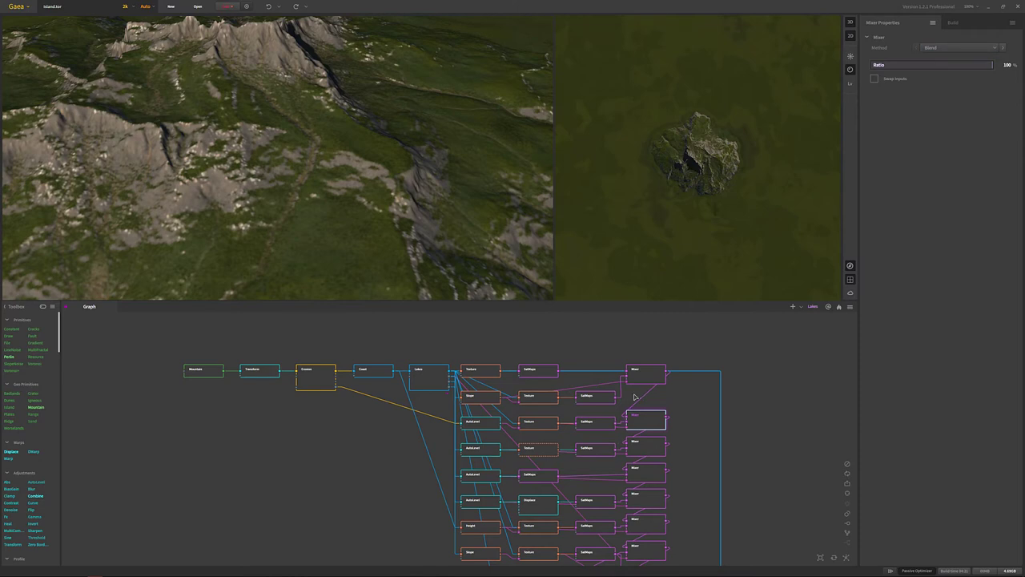
- Compare the first Mixer node's result with the second Mixer node's result on the same slopes
left_click(651, 368)
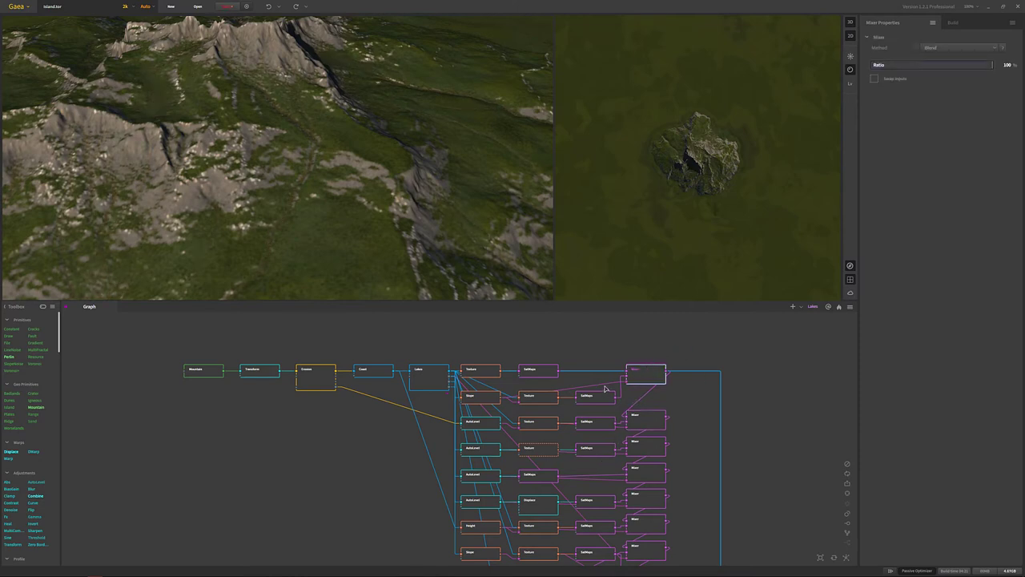
left_click(535, 397)
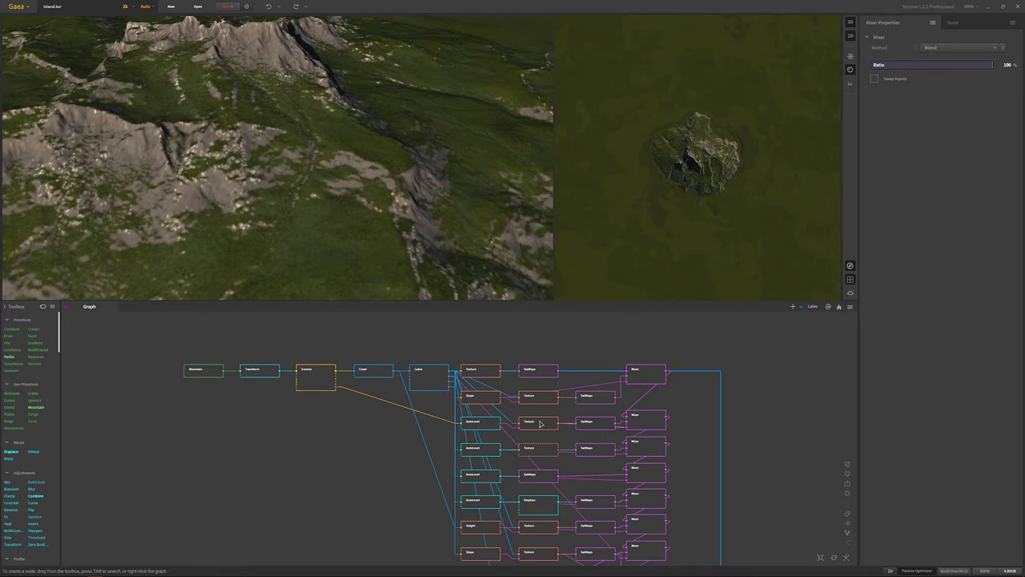
left_click(632, 425)
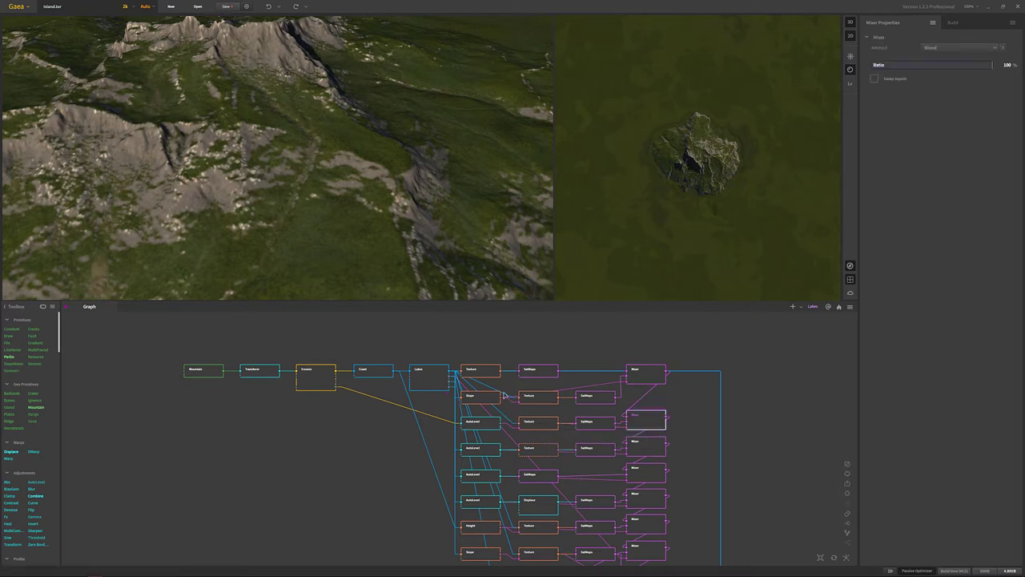
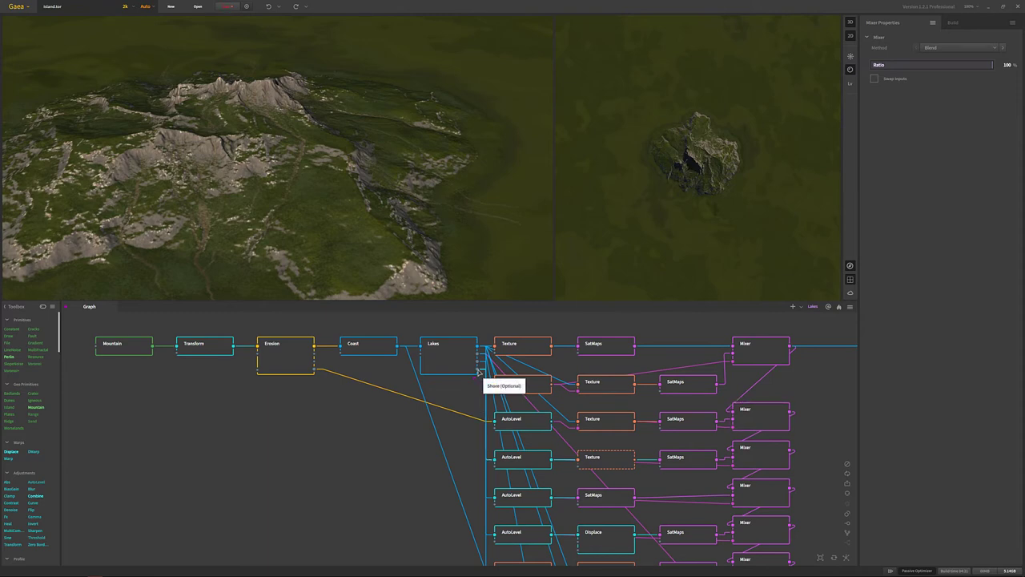
- Preview the fourth row's AutoLevel, Texture and sandy SatMaps nodes, and the third Mixer that blends the sand around the island's edge
left_click(561, 457)
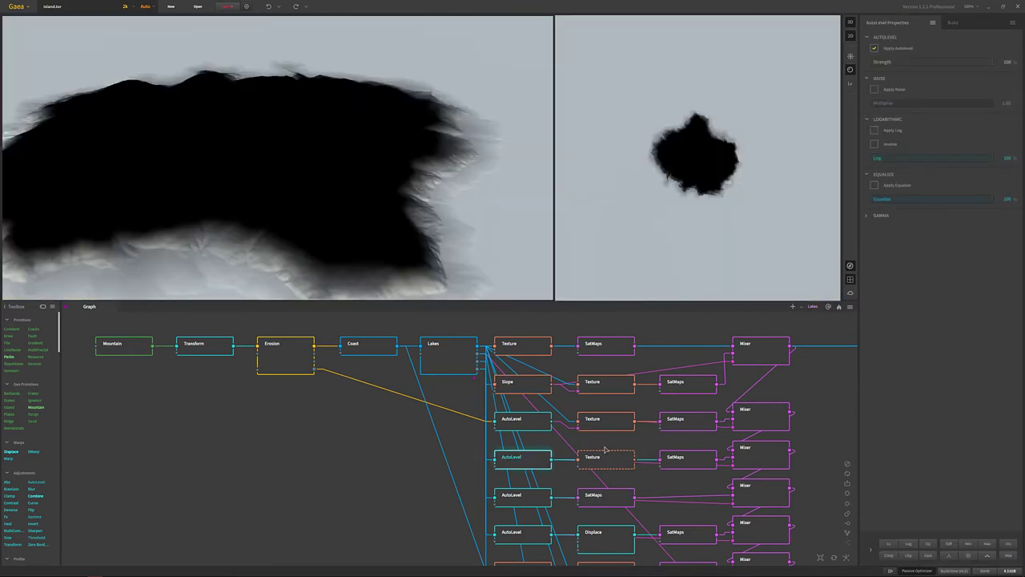
left_click(617, 462)
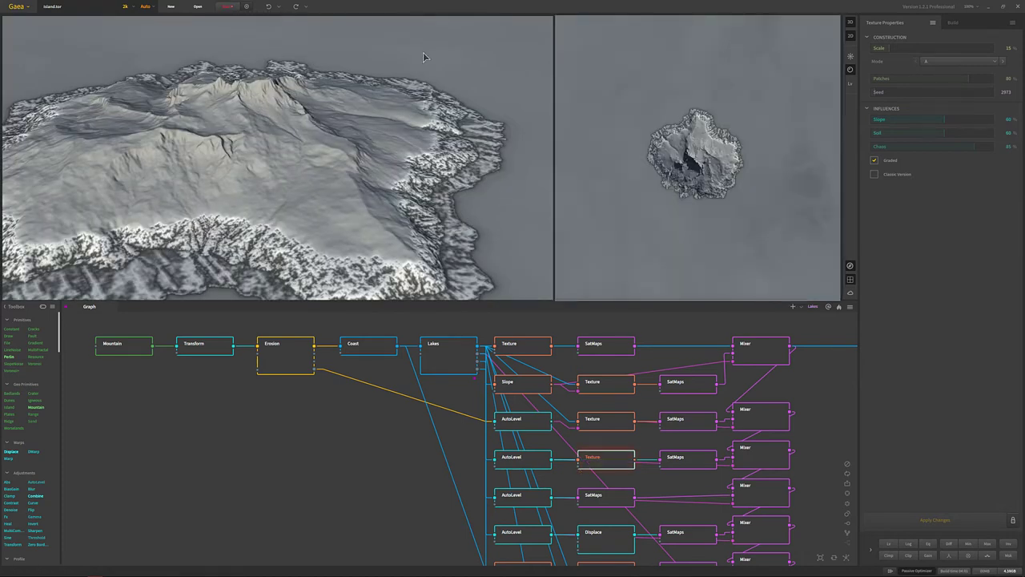
scroll(382, 205, "down", 3)
left_click_drag(458, 203, 439, 193)
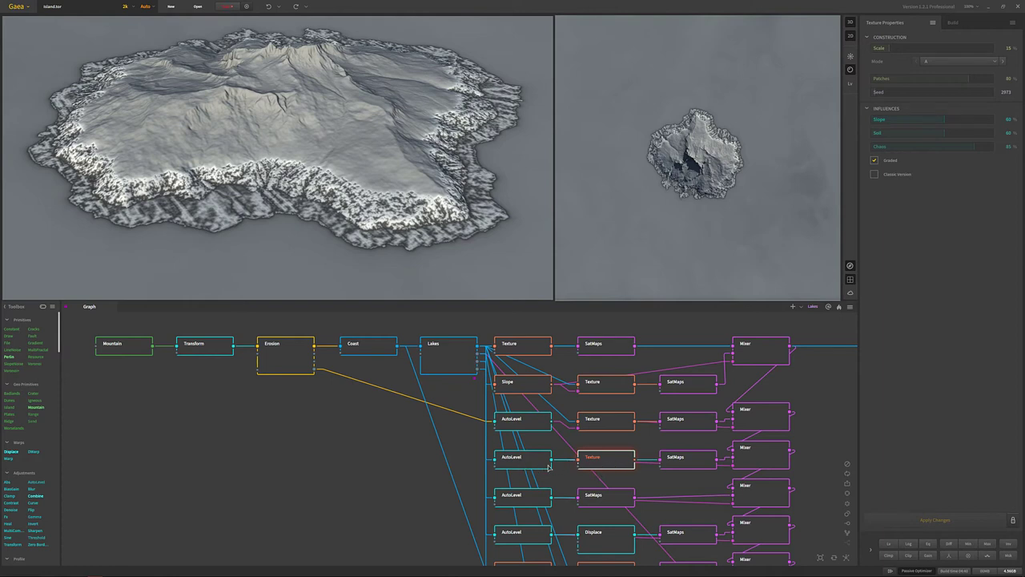
left_click(681, 458)
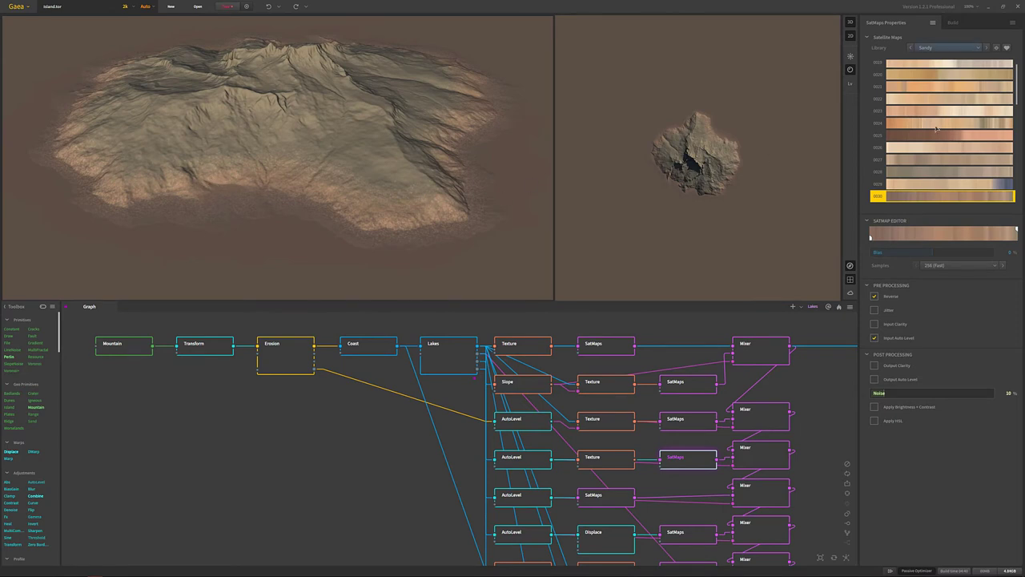
left_click(765, 468)
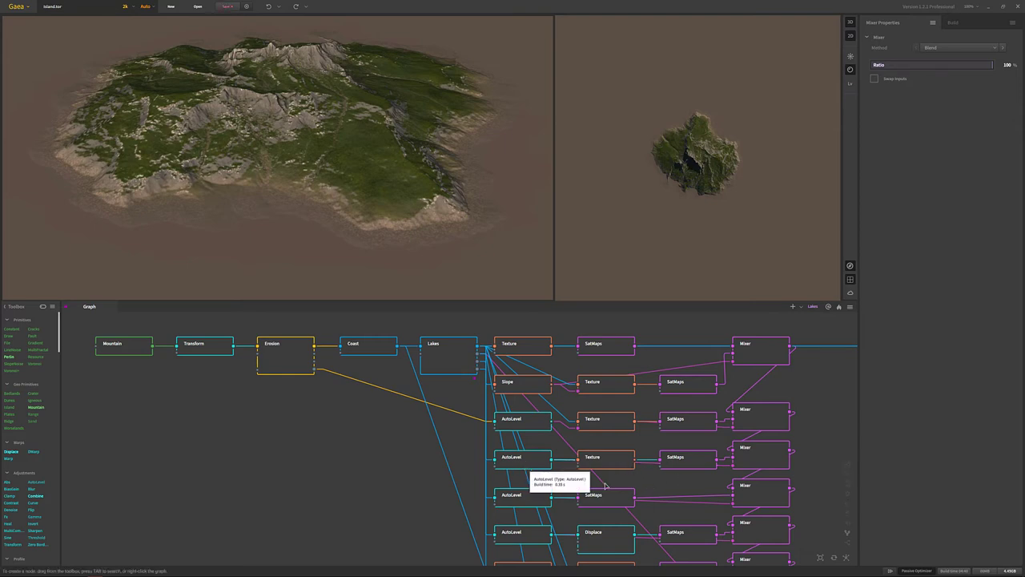
left_click(763, 457)
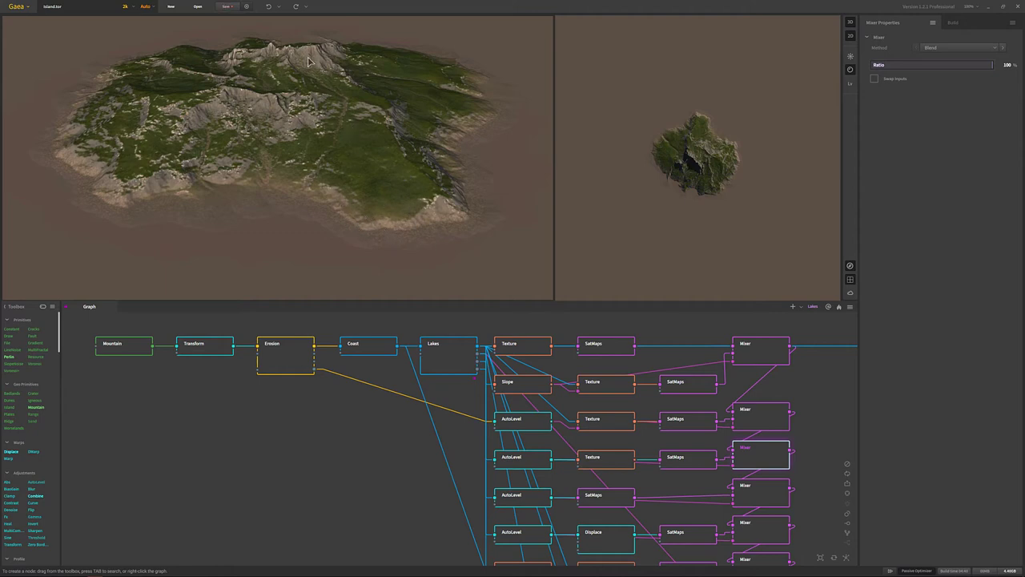
- Preview the fifth row's AutoLevel mask and blue SatMaps node, and the fourth Mixer that blends the water color around the island
middle_click_drag(667, 480, 668, 470)
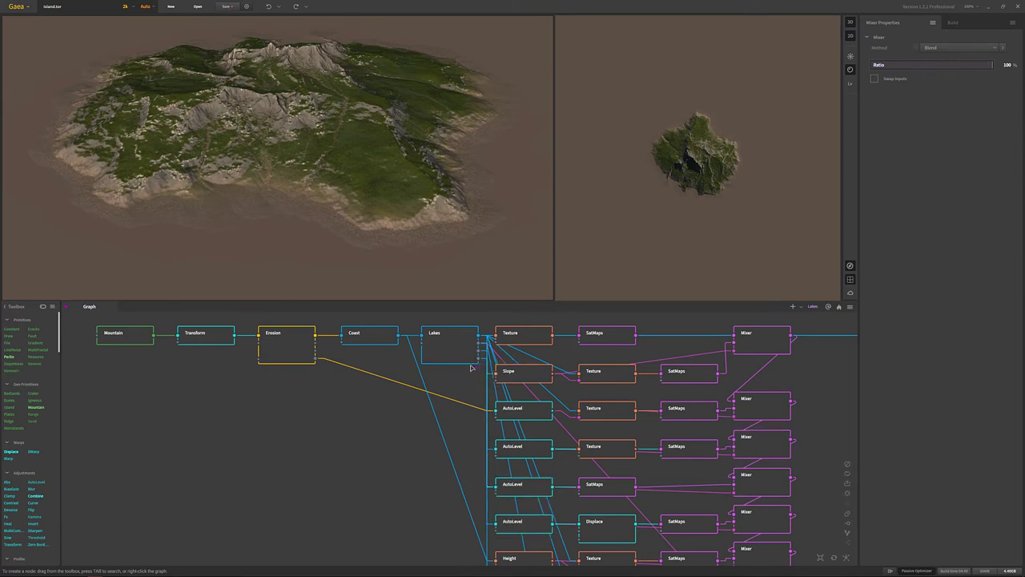
left_click(527, 494)
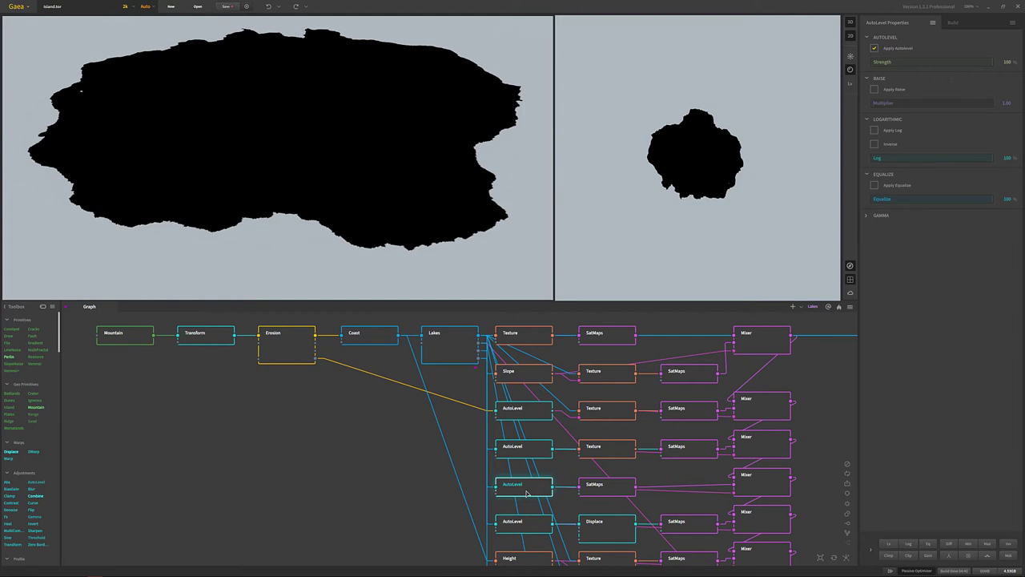
left_click(622, 489)
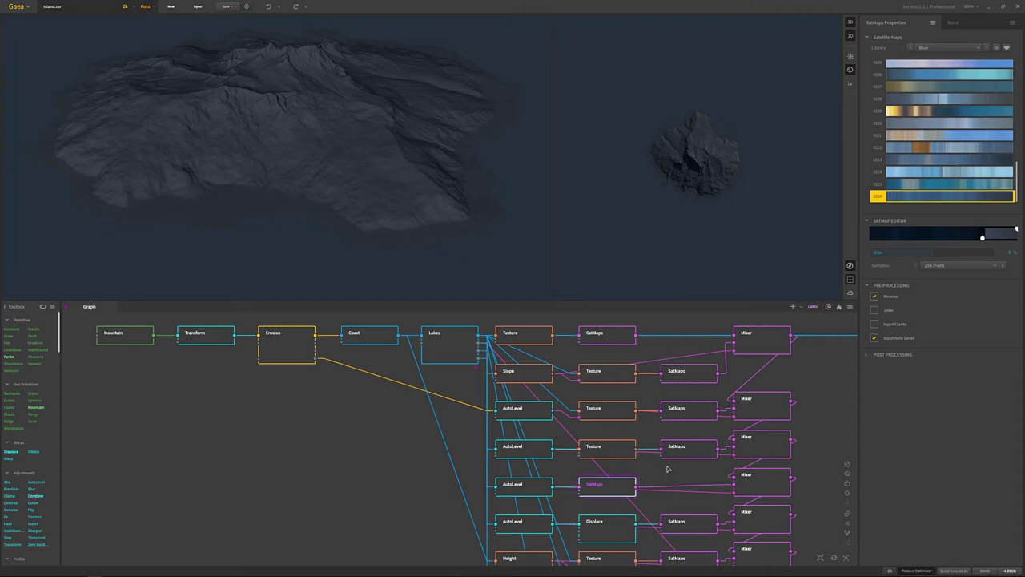
left_click(770, 492)
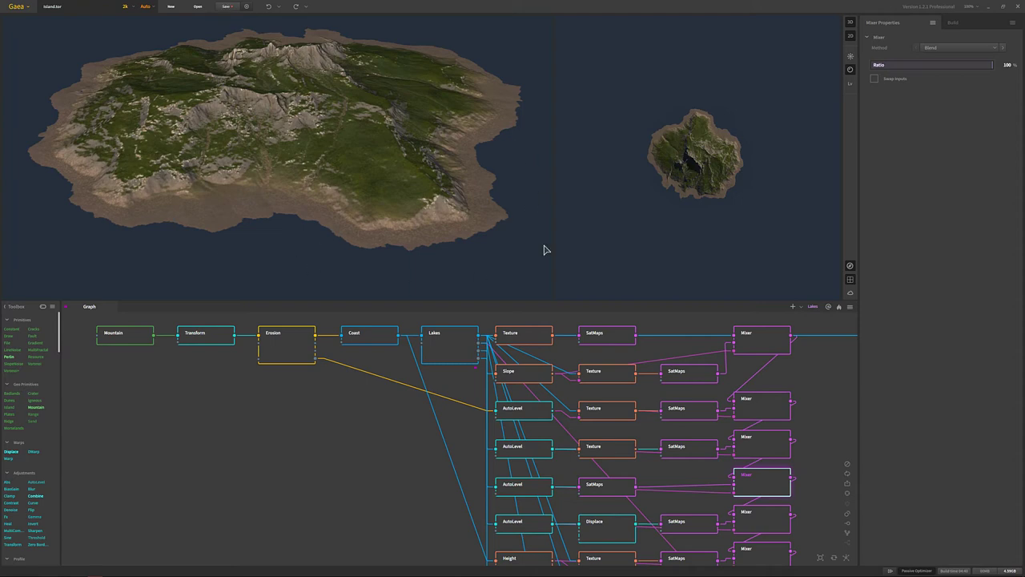
- Preview the sixth row's AutoLevel mask, Displace and blue SatMaps nodes, and the fifth Mixer that multiplies them over the water
middle_click_drag(700, 504, 723, 459)
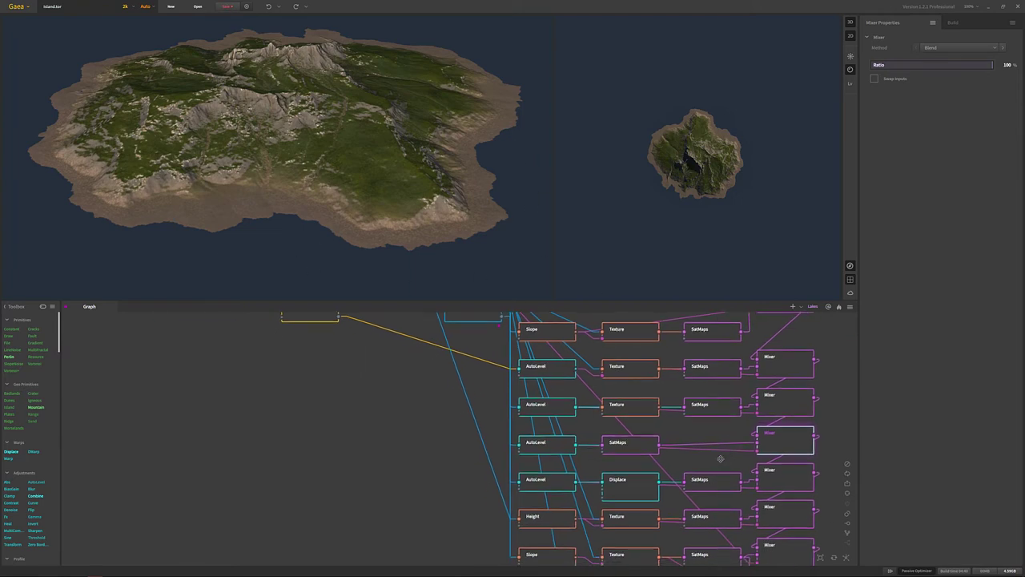
right_click(513, 485)
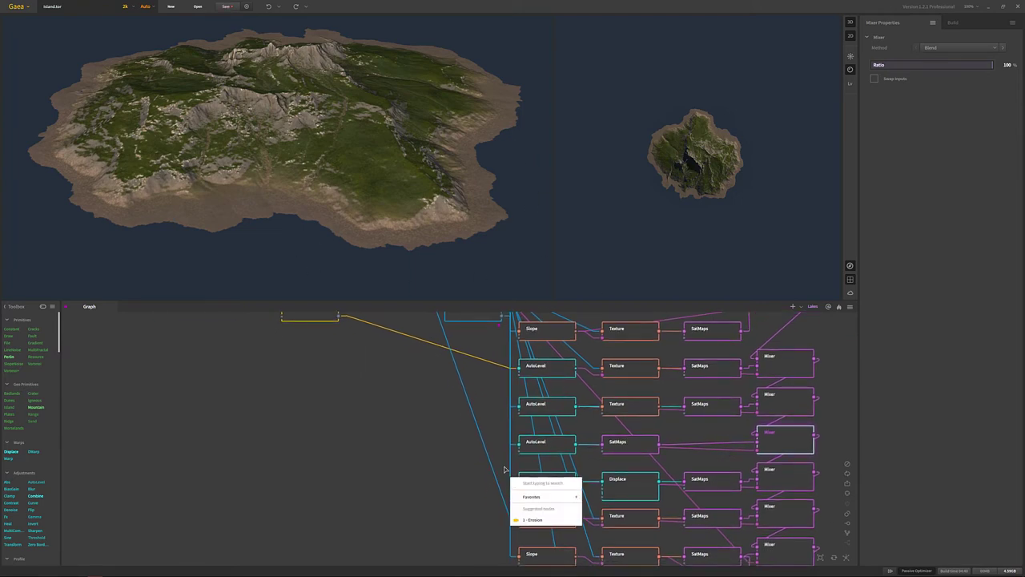
left_click(504, 469)
middle_click_drag(497, 380, 501, 431)
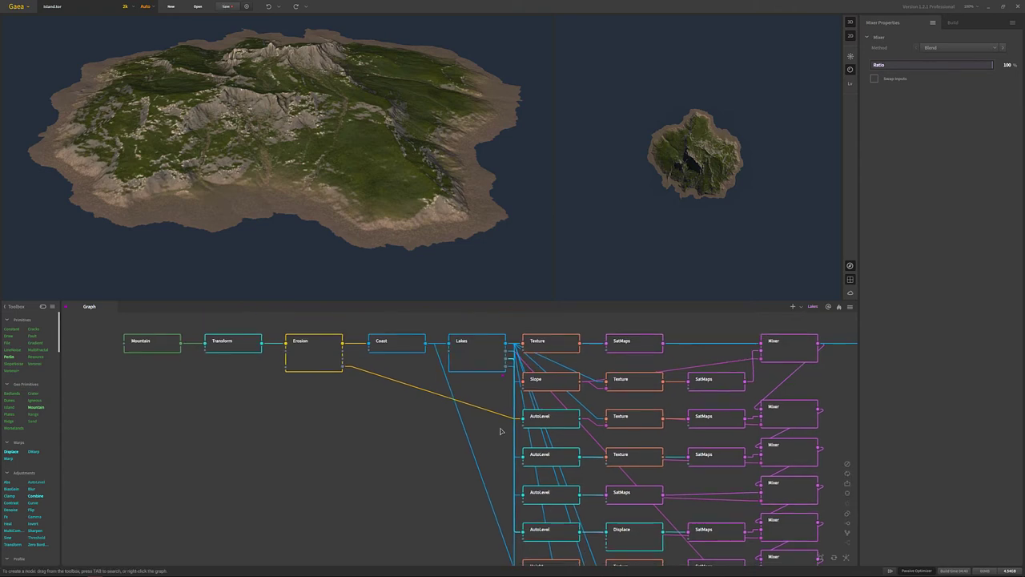
middle_click_drag(600, 554, 569, 504)
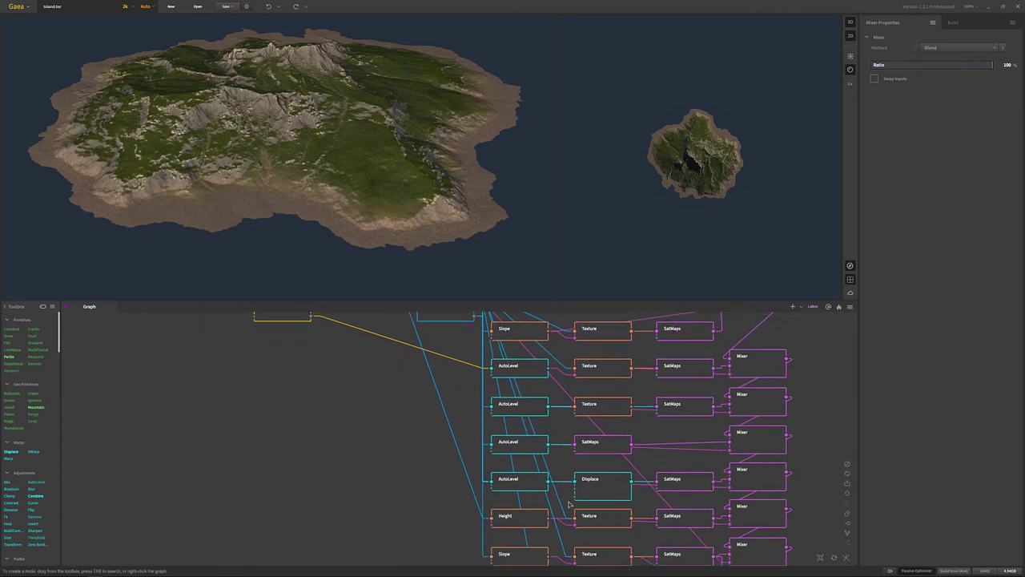
left_click(605, 489)
left_click(517, 483)
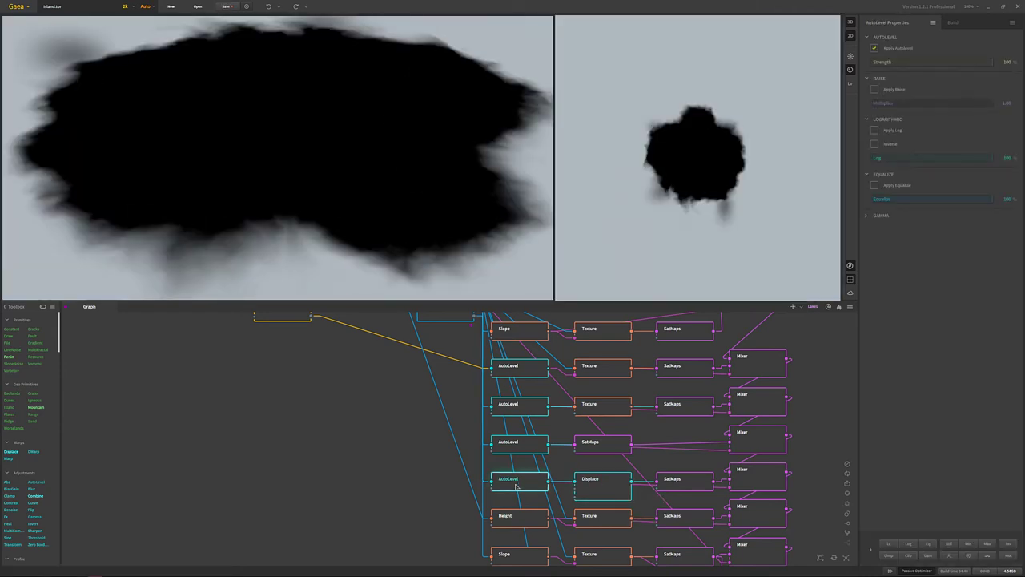
left_click(606, 489)
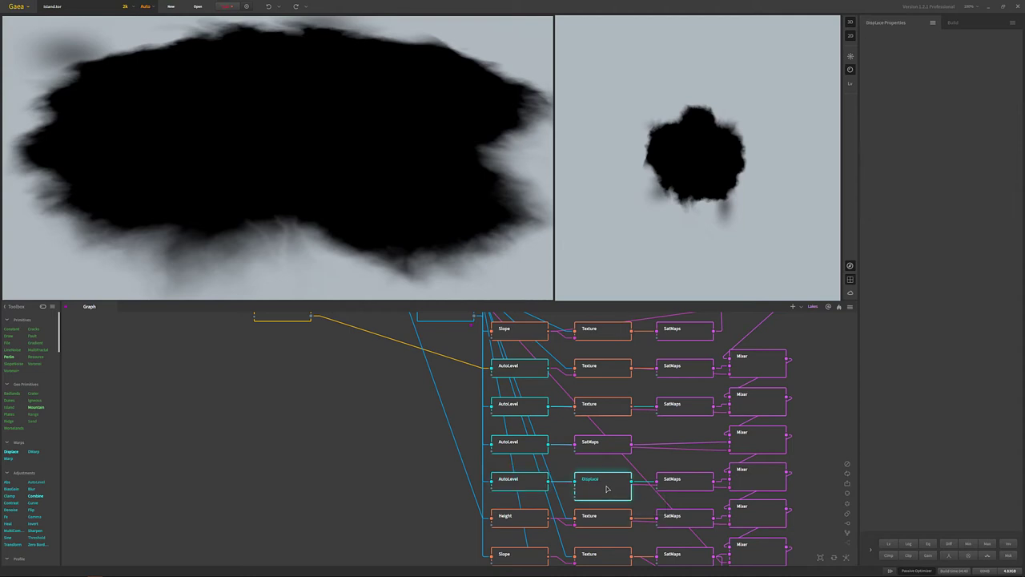
left_click_drag(418, 173, 358, 165)
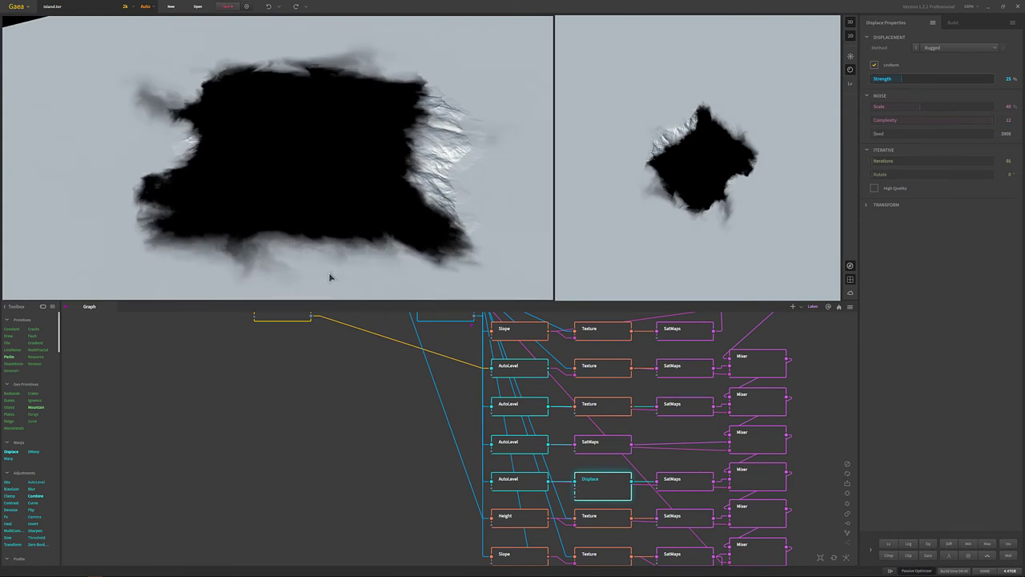
left_click(688, 486)
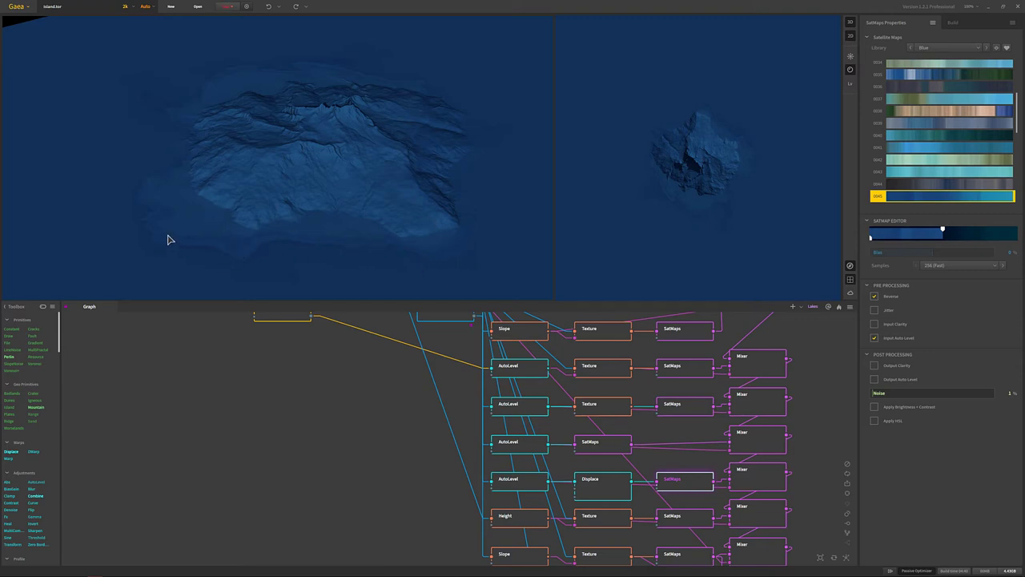
left_click(760, 481)
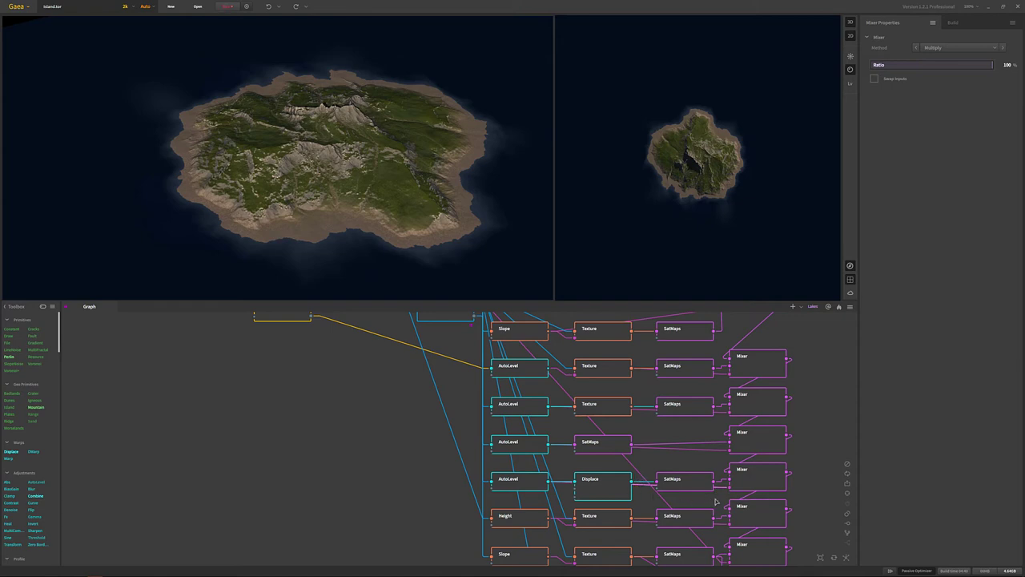
- Try masking the fifth Mixer with the sixth row's Displace output, and reconnect its mask to the AutoLevel node
left_click_drag(728, 487, 608, 481)
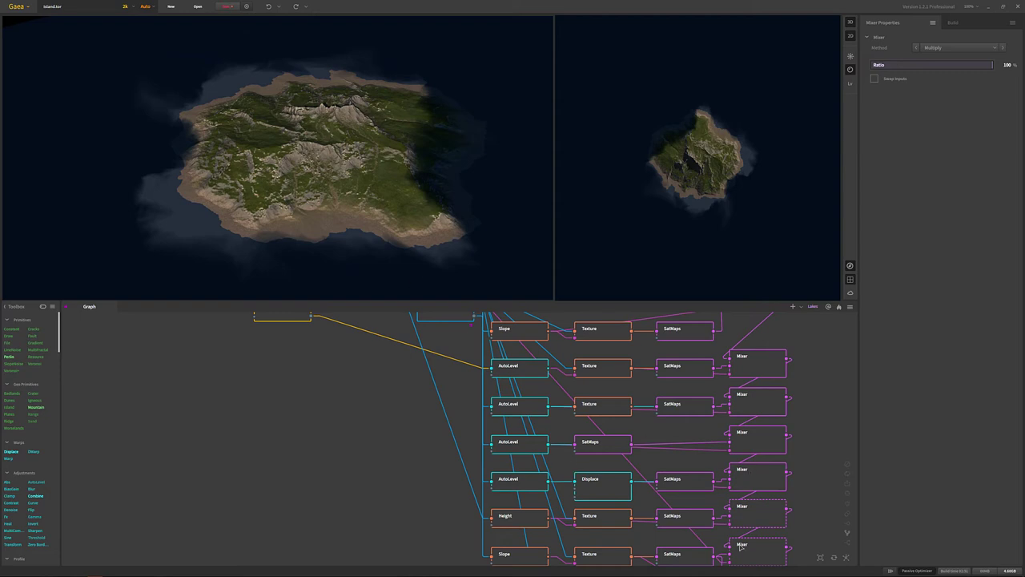
left_click_drag(728, 526, 551, 524)
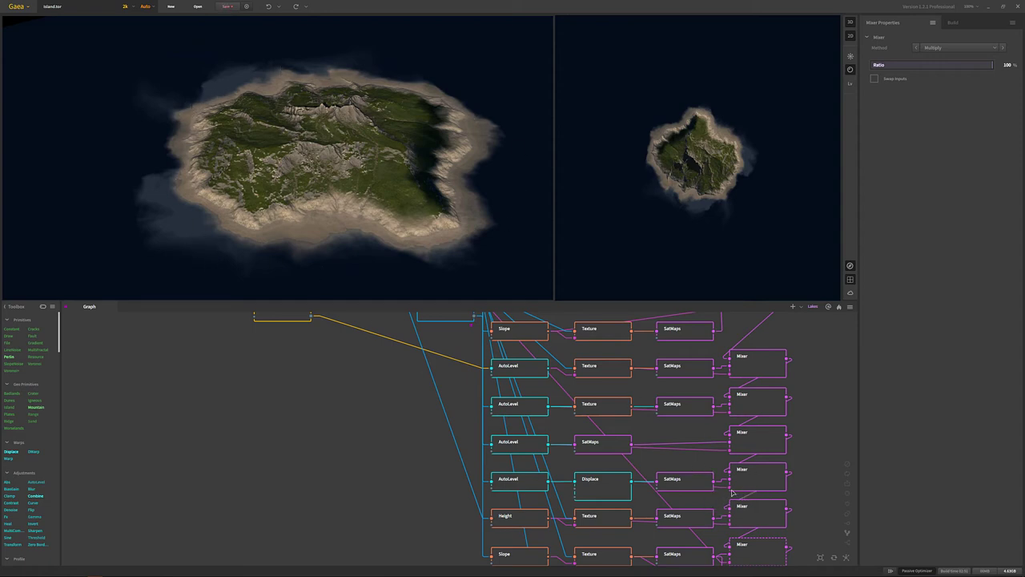
left_click_drag(729, 487, 548, 481)
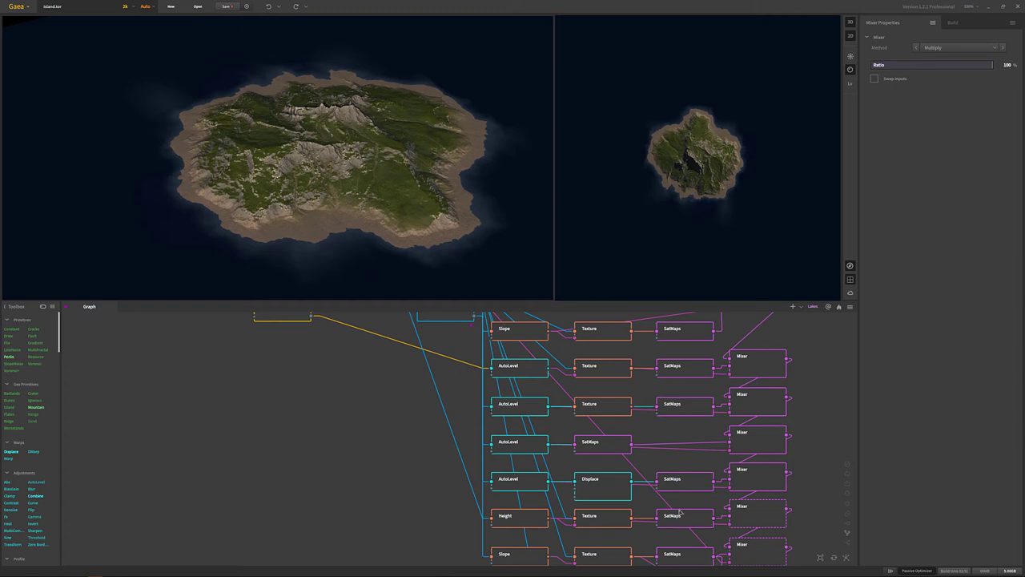
- Review the sixth row's Displace and SatMaps nodes again and return to the fifth Mixer's result
left_click(685, 485)
left_click(670, 484)
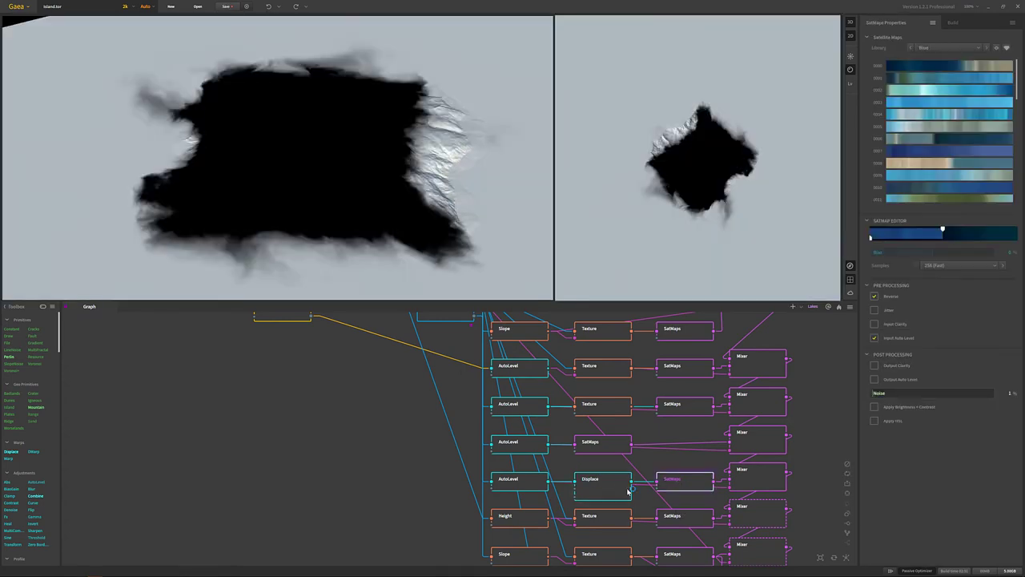
left_click(774, 487)
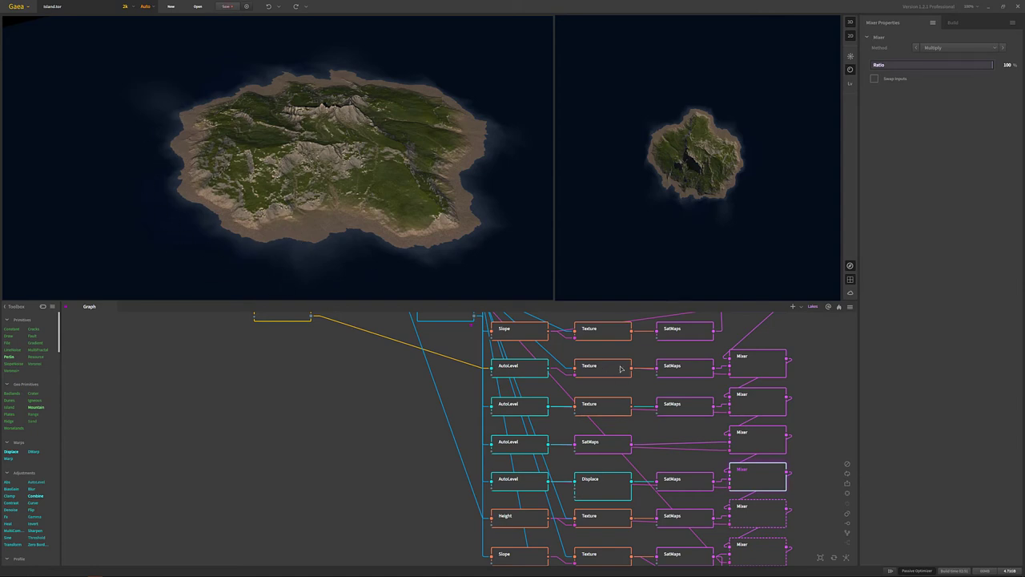
- Preview the seventh row's Height mask, Texture and Rocky SatMaps nodes that color the shoreline
middle_click_drag(795, 485, 789, 441)
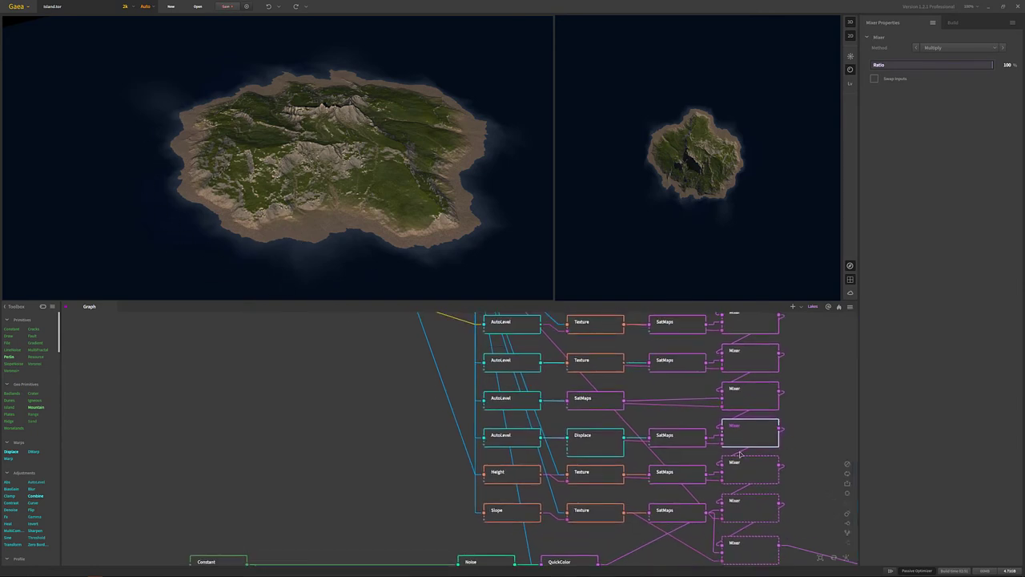
middle_click_drag(428, 408, 435, 440)
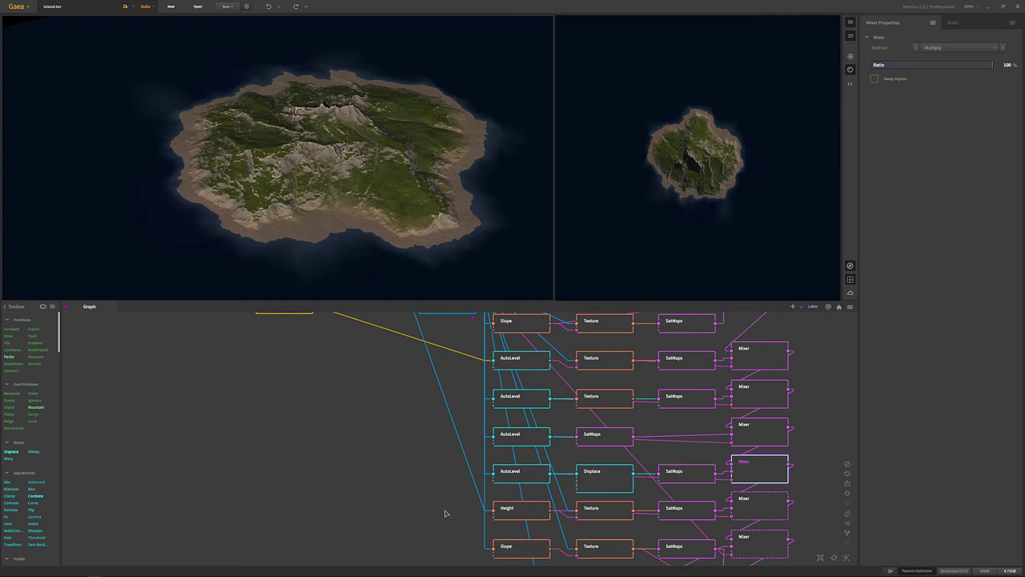
middle_click_drag(428, 416, 403, 385)
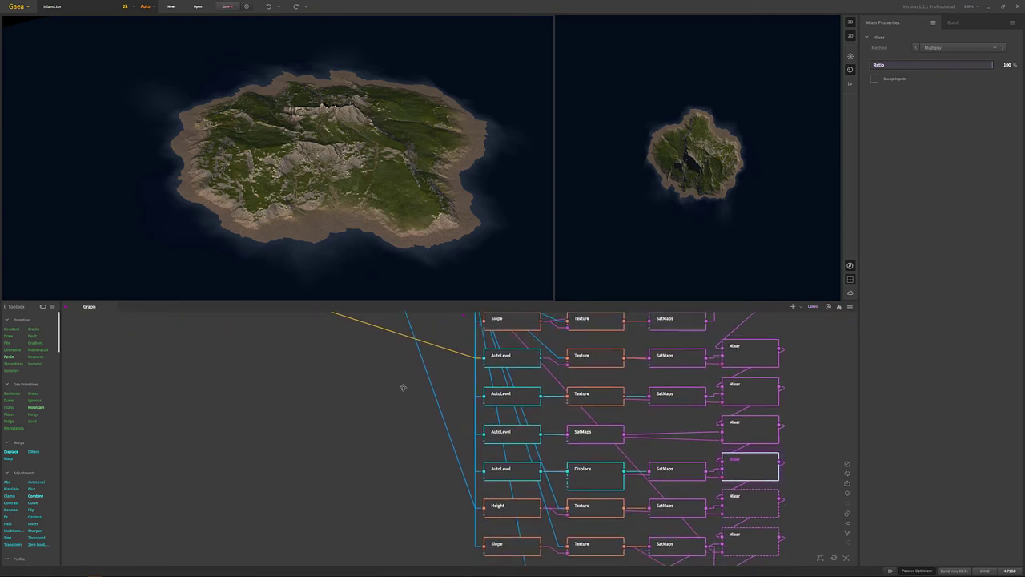
left_click(505, 479)
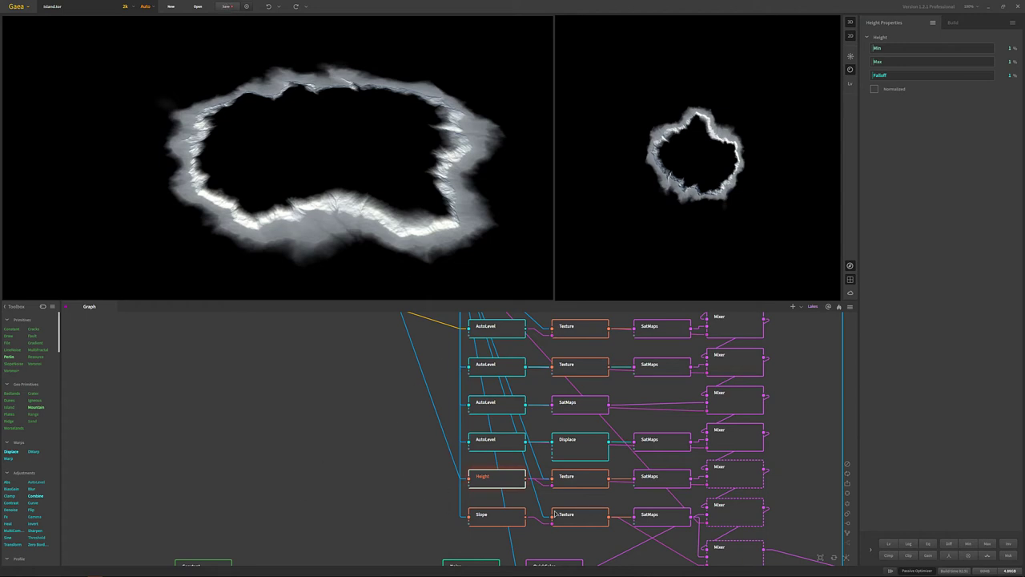
left_click(573, 484)
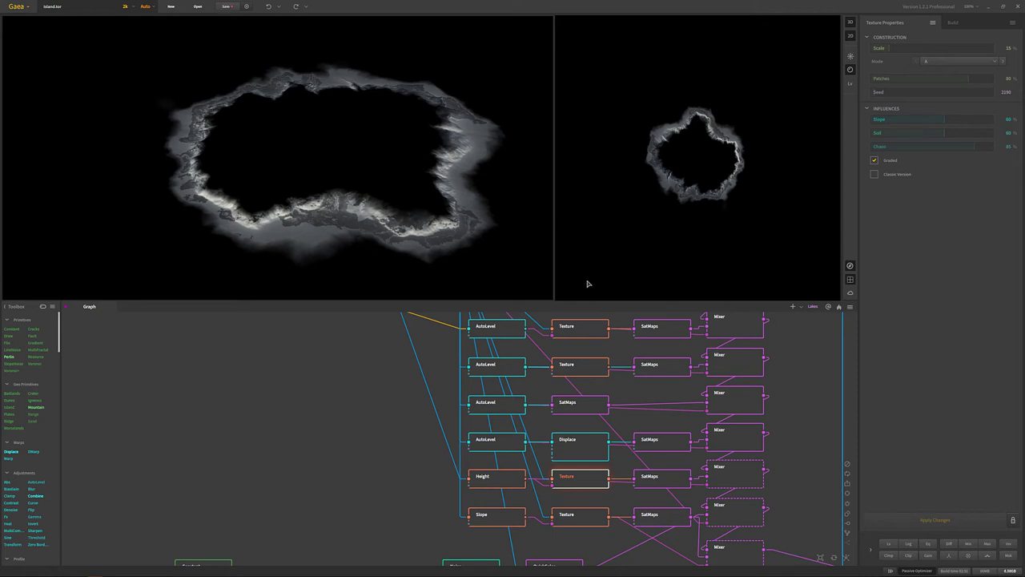
left_click(662, 475)
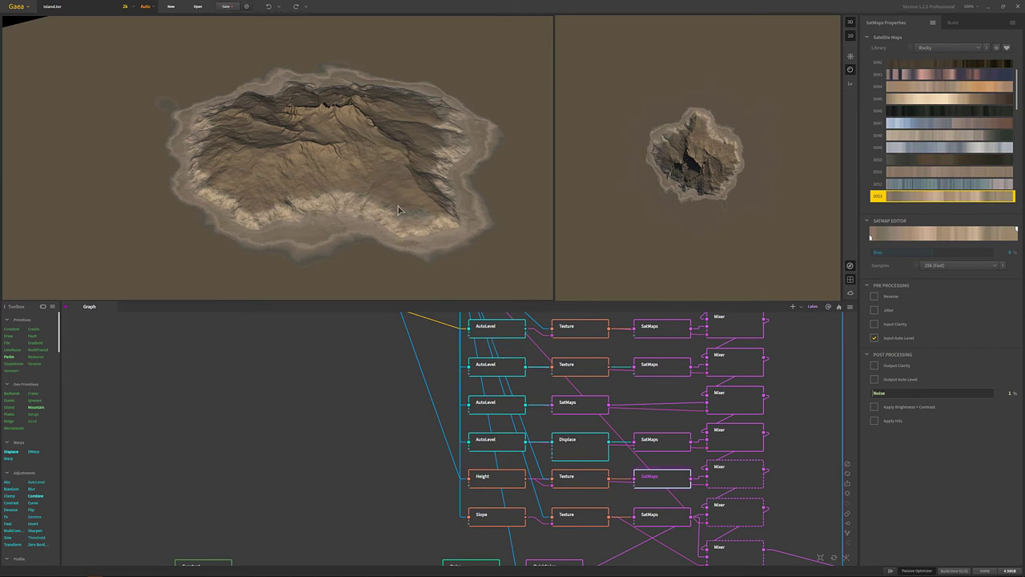
- Compare the sixth Mixer's blended shoreline with the fifth Mixer's result
left_click(738, 483)
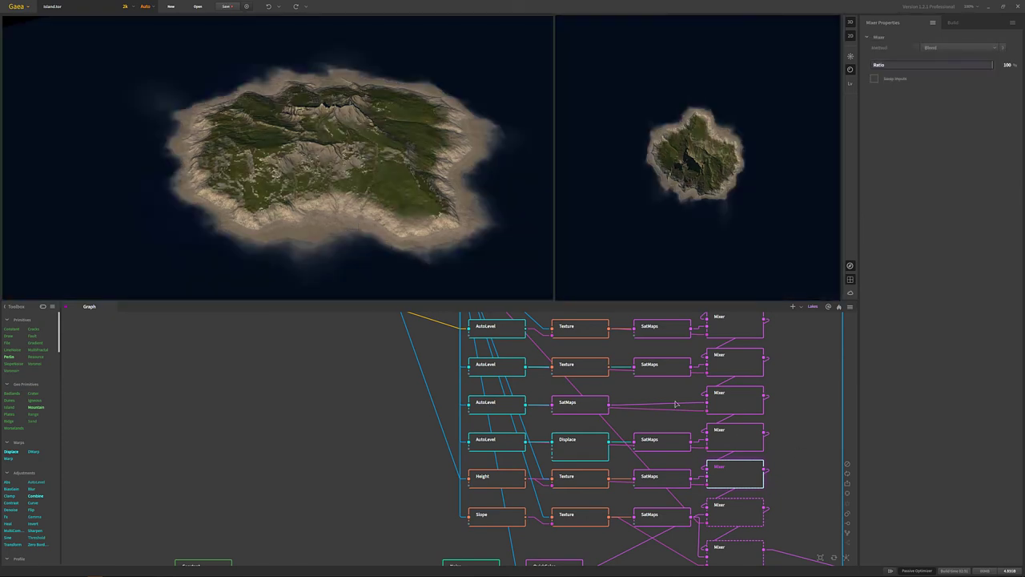
left_click(729, 445)
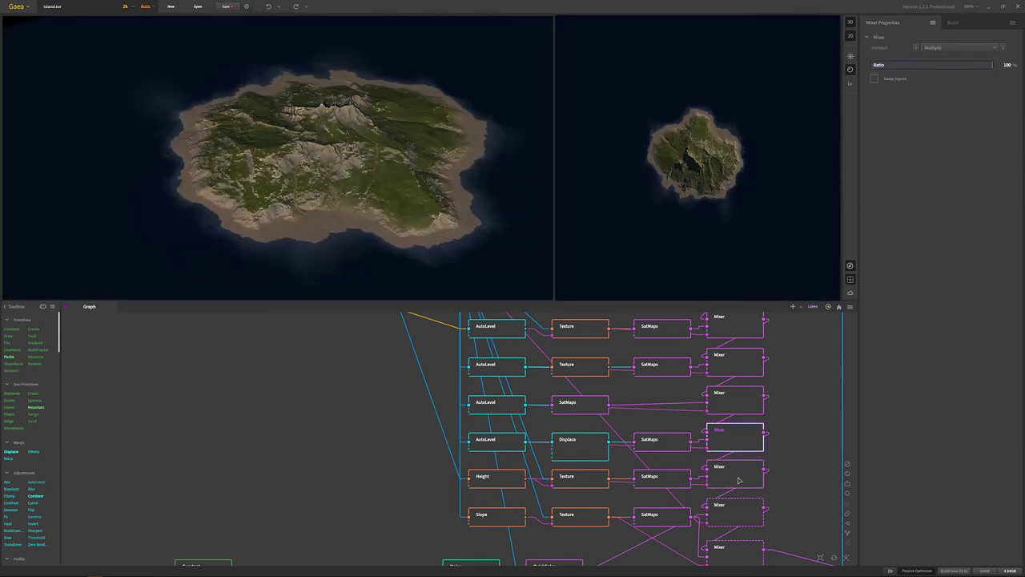
left_click(739, 480)
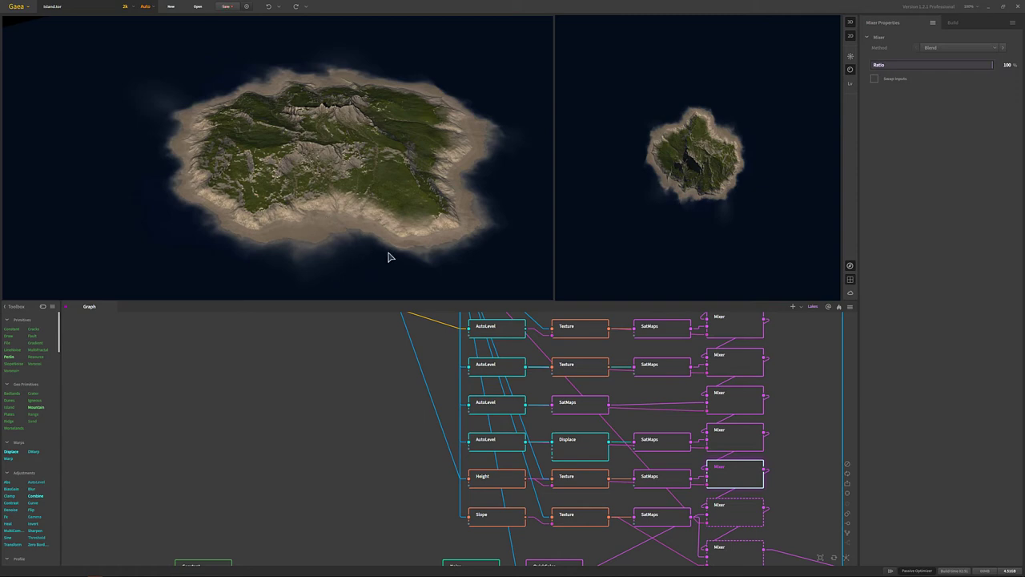
- Preview the eighth row's Slope mask, Texture and Rocky SatMaps nodes, and the seventh Mixer from a lower viewing angle
left_click_drag(260, 229, 315, 207)
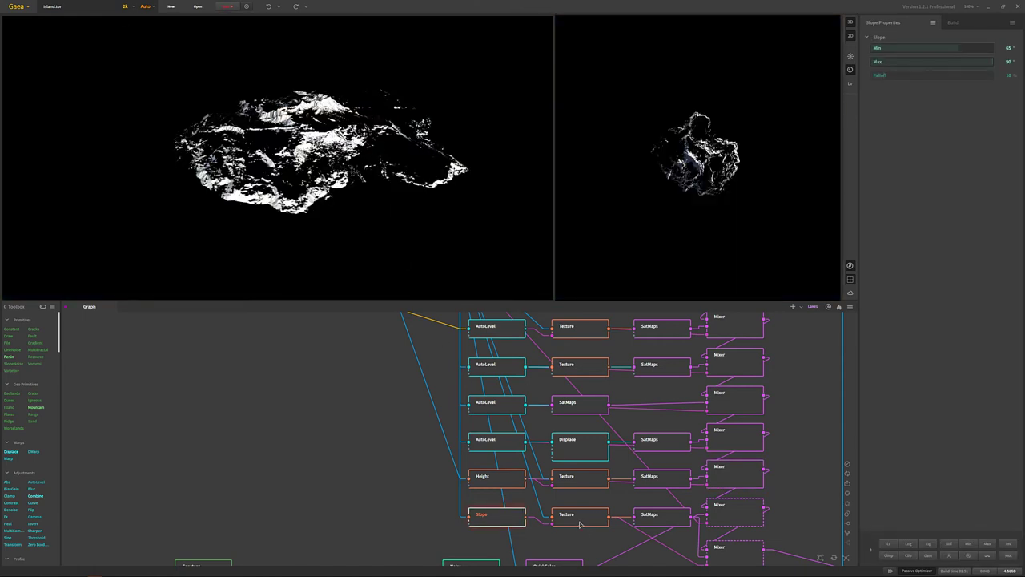
left_click(580, 524)
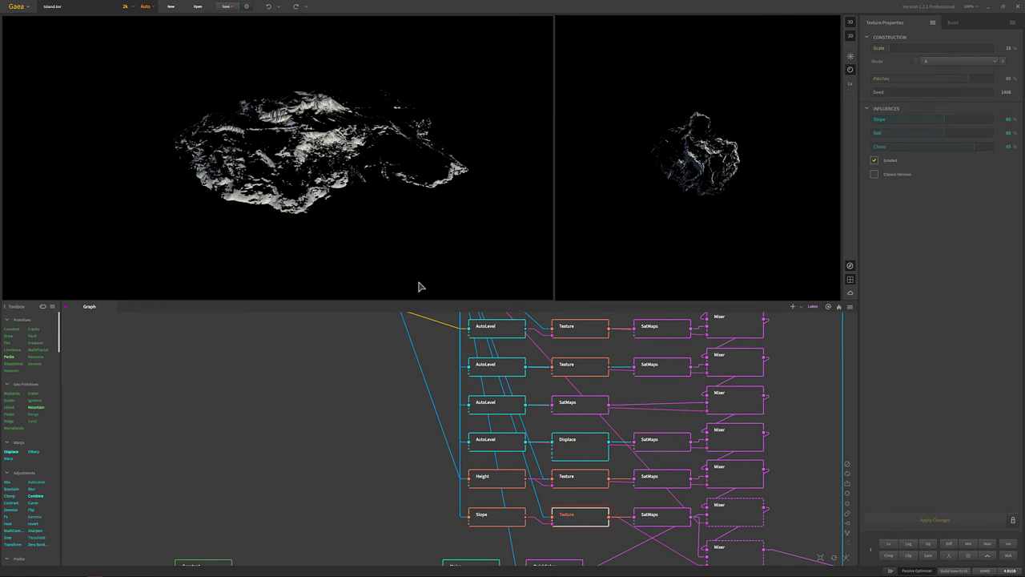
left_click(667, 516)
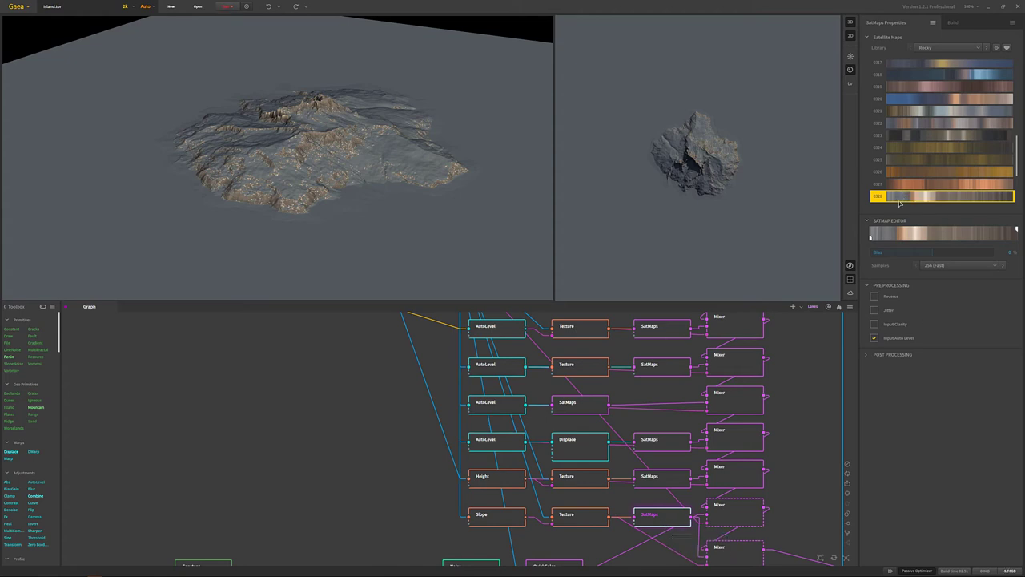
left_click(732, 515)
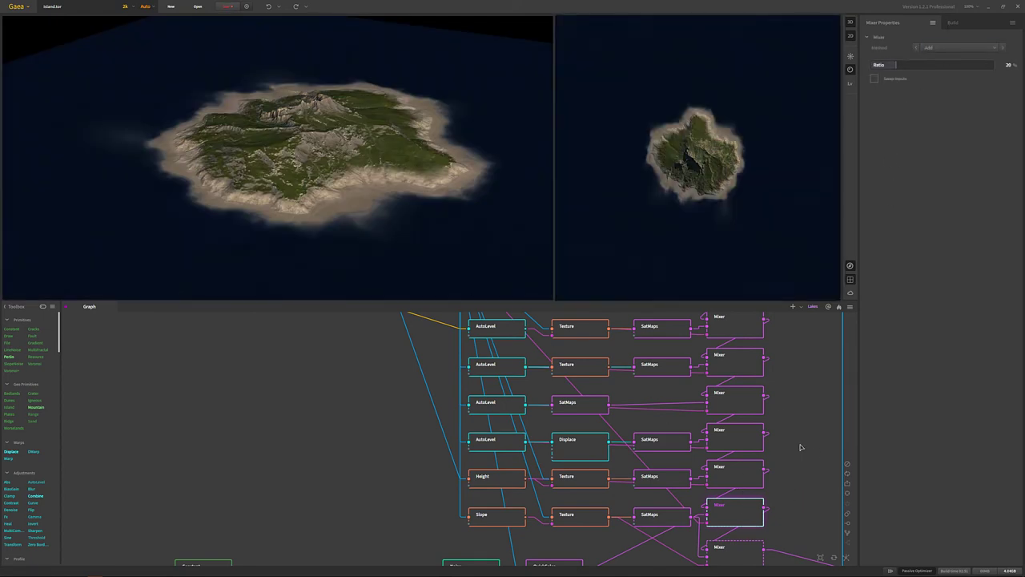
- Compare the seventh Mixer's result with the fifth and sixth Mixers' results
left_click(745, 476)
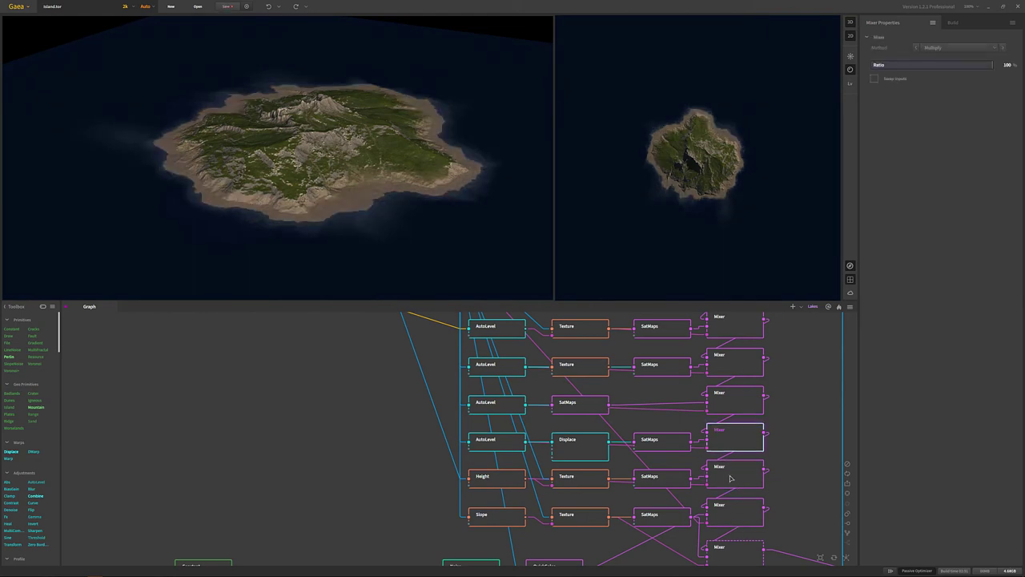
left_click(733, 507)
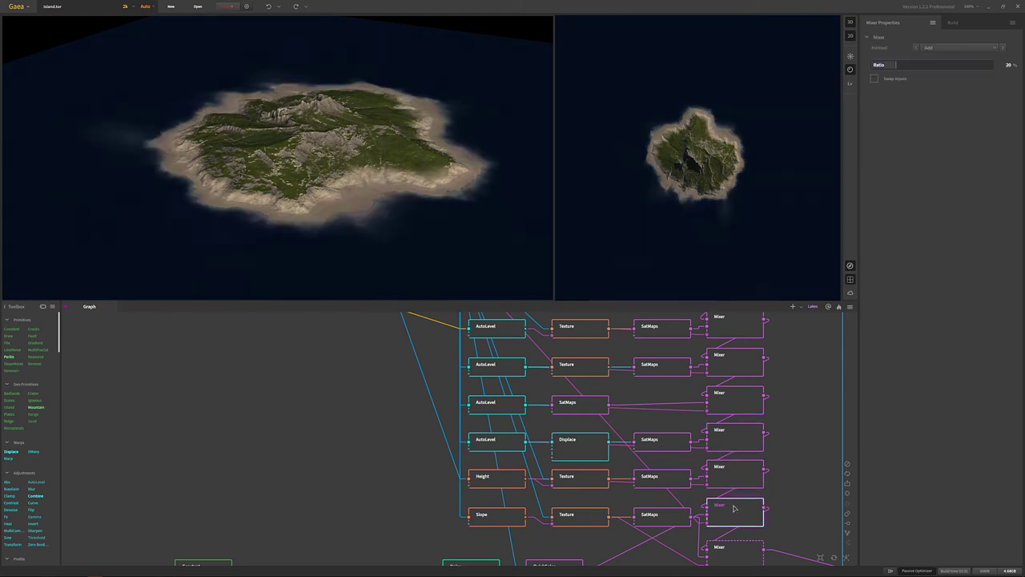
left_click(731, 480)
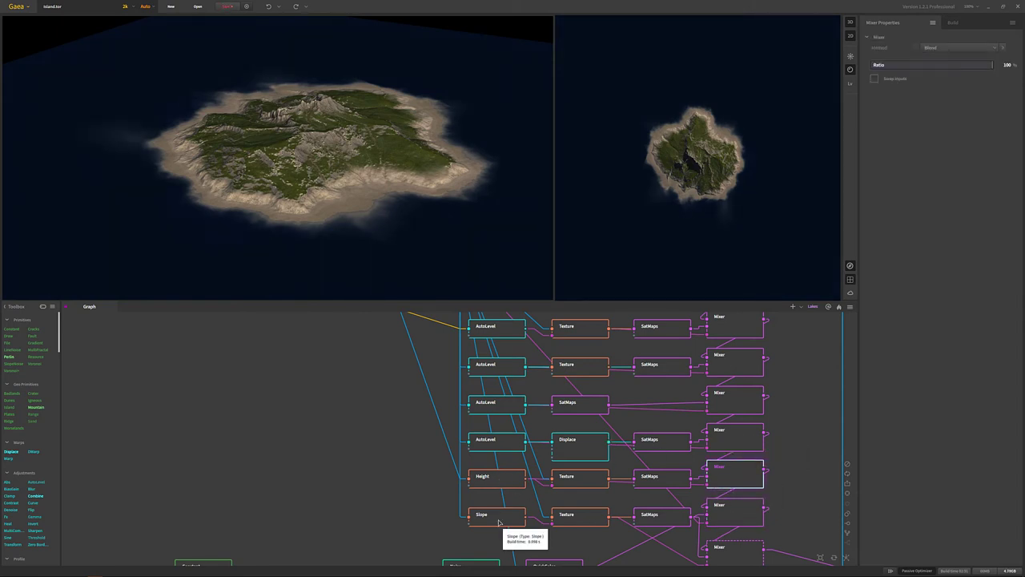
- Move the Slope row's SatMaps node down beside the QuickColor node to expose the wiring
middle_click_drag(652, 537, 563, 509)
left_click_drag(564, 490, 572, 535)
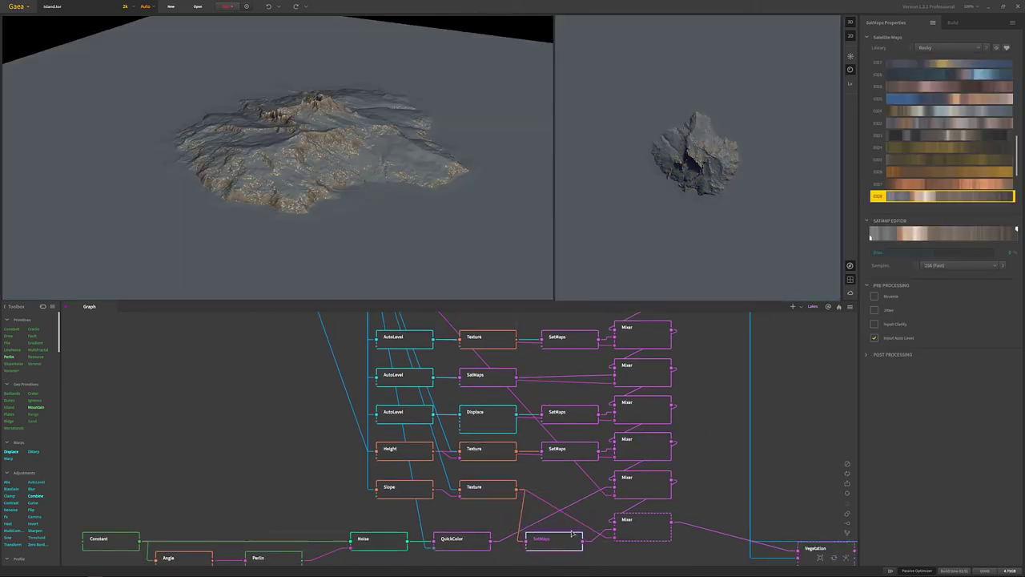
- Compare the results of the sixth, seventh and eighth Mixer nodes on the island
left_click(653, 455)
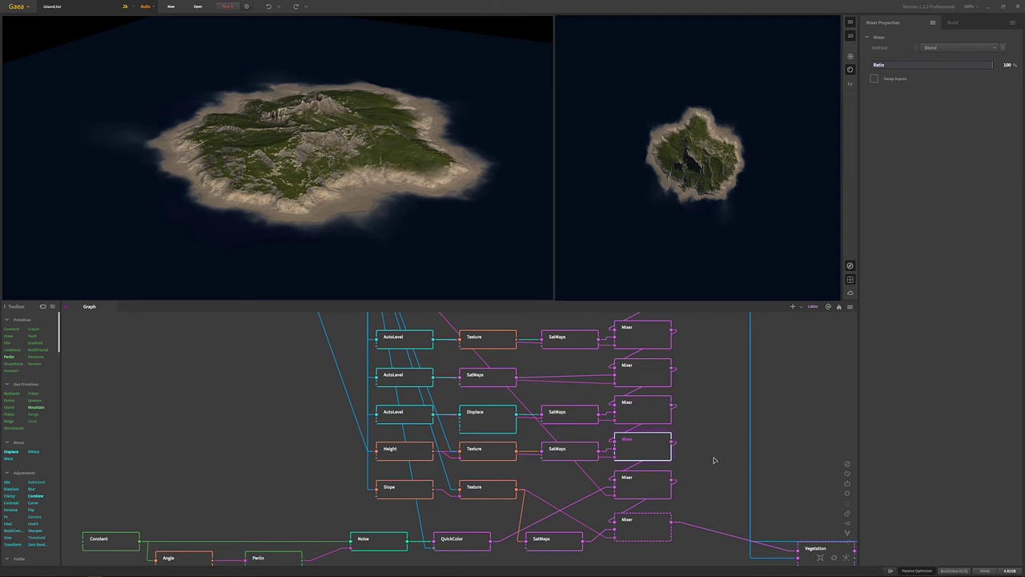
left_click(641, 528)
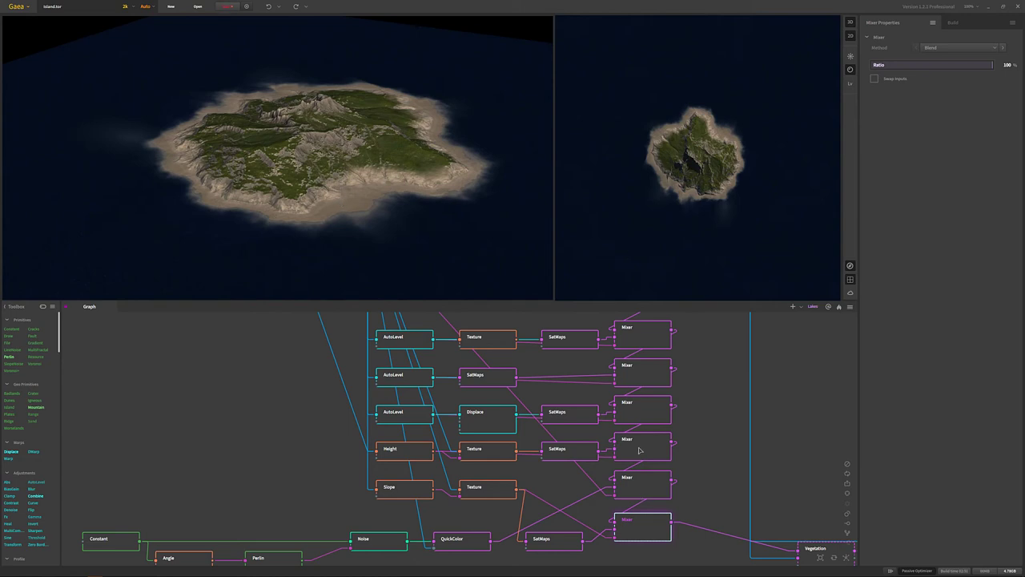
left_click(647, 493)
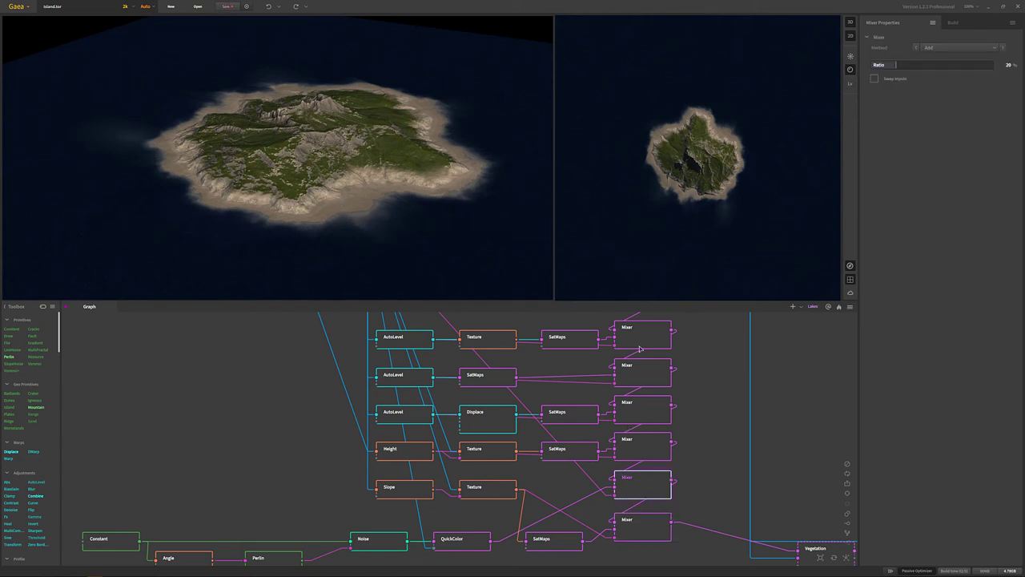
left_click(653, 449)
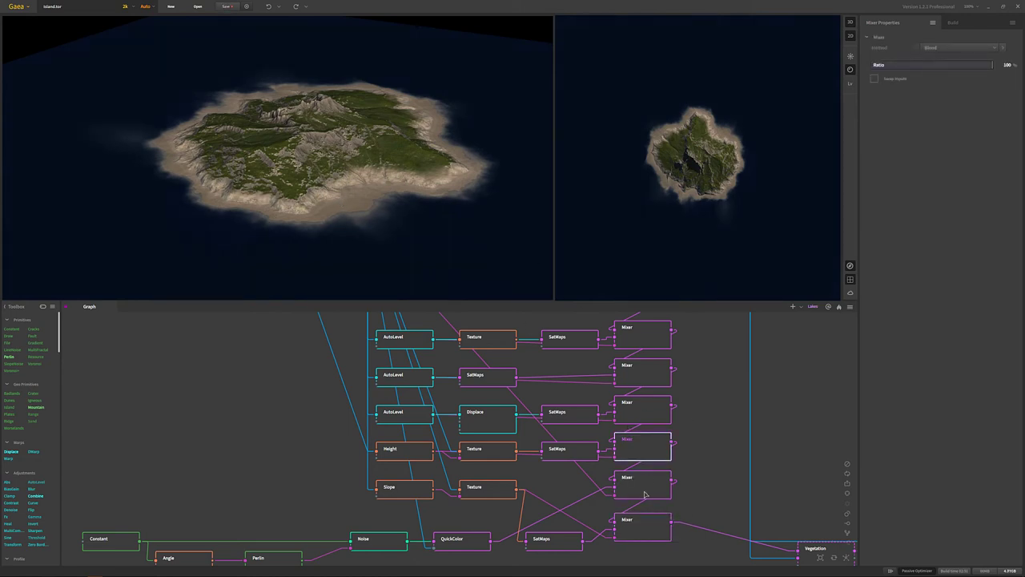
- Preview the eighth Mixer's result and the Constant, Angle, Perlin and Noise nodes of the lowest branch
left_click_drag(497, 236, 379, 233)
left_click(653, 481)
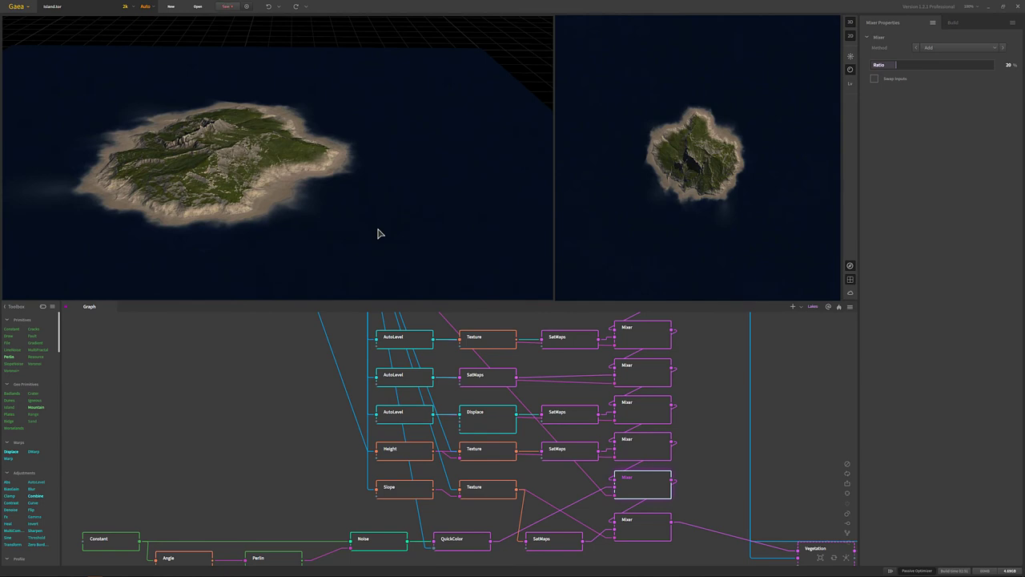
middle_click_drag(301, 477, 346, 416)
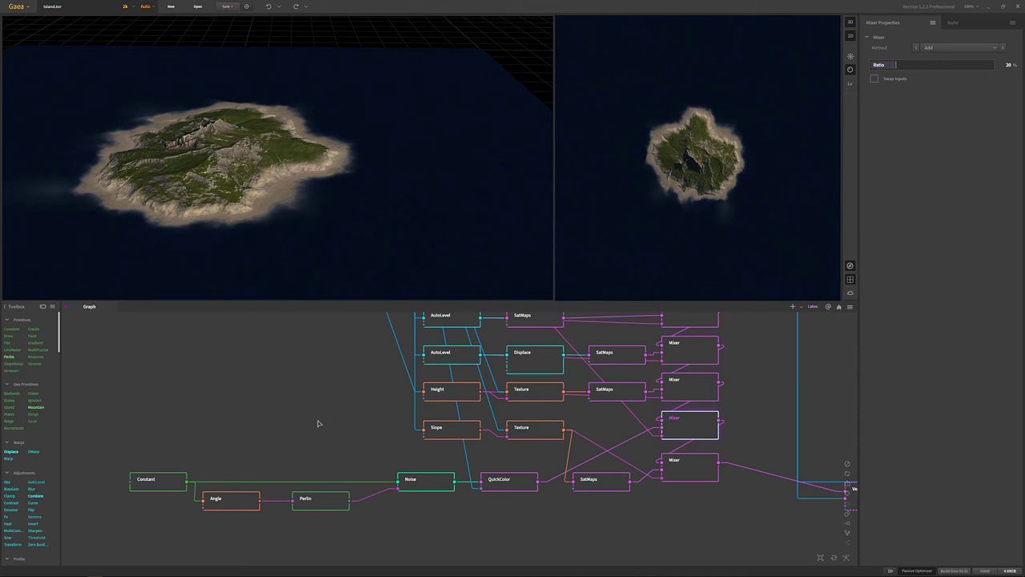
left_click(158, 480)
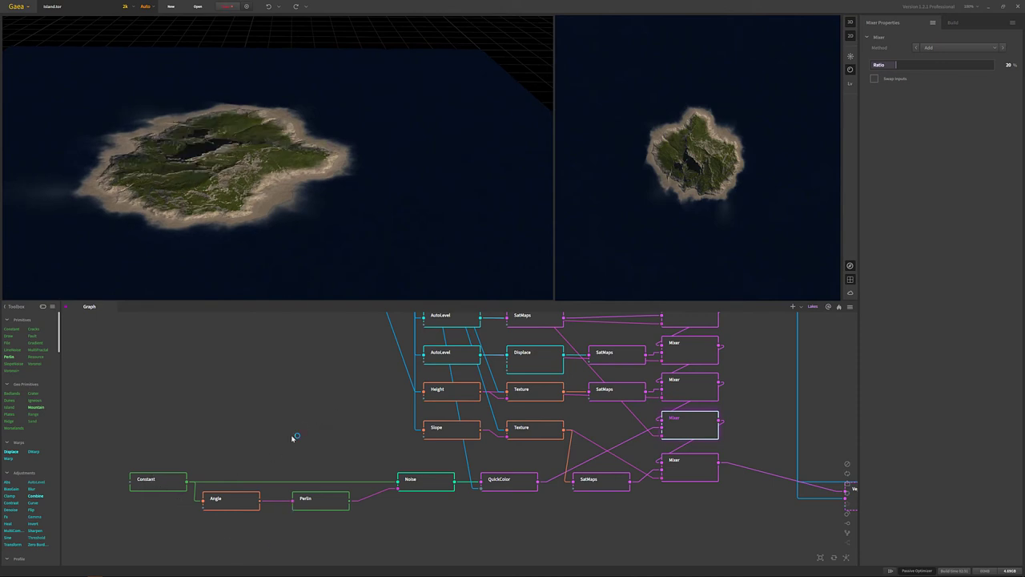
left_click(163, 485)
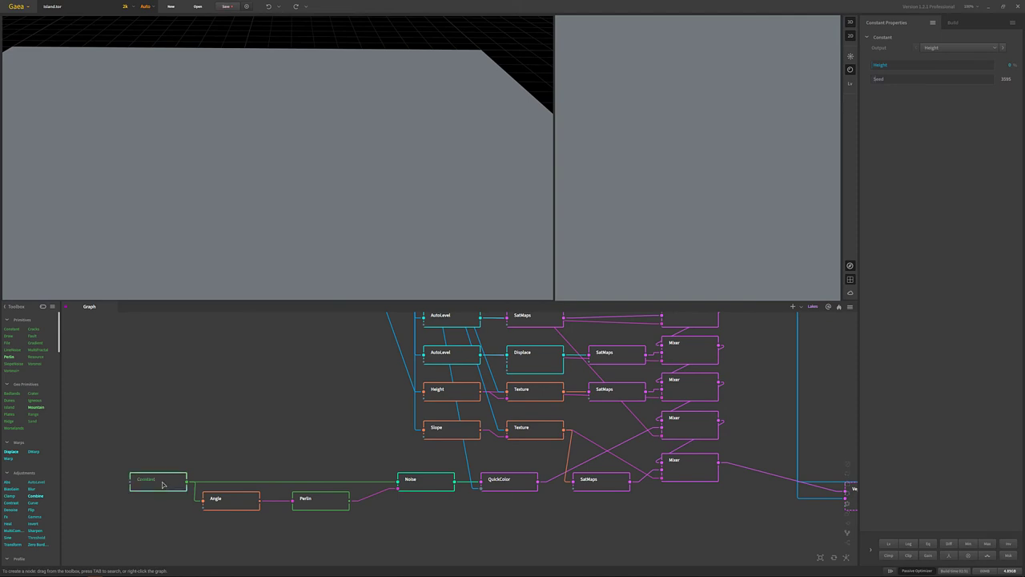
left_click(222, 505)
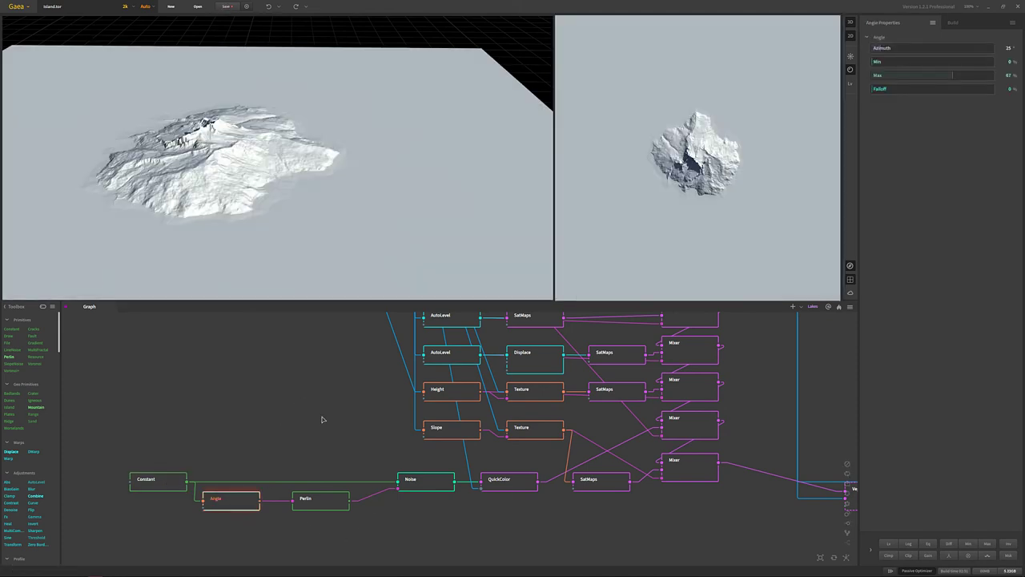
left_click(330, 503)
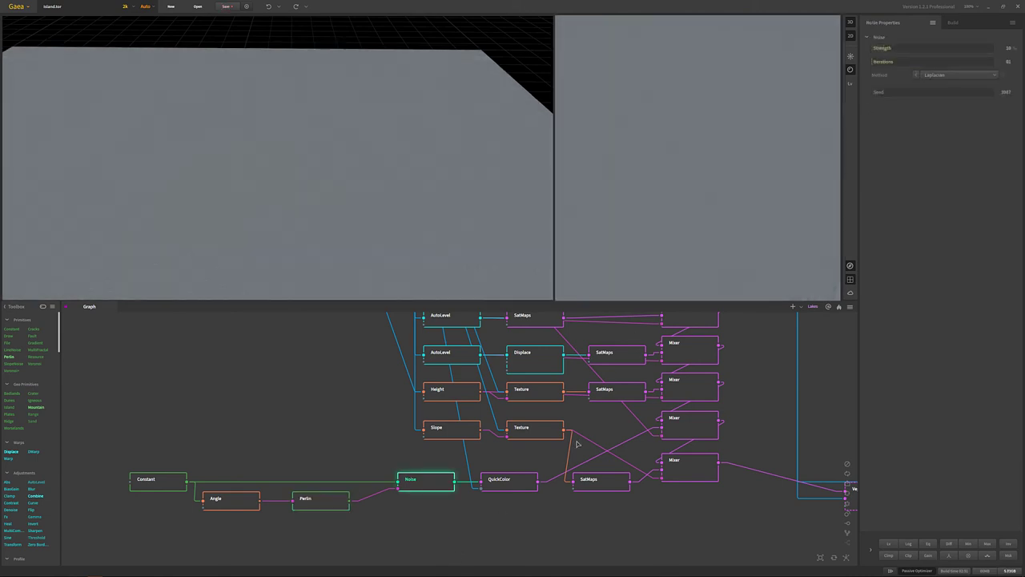
- Preview the lowest branch's QuickColor and Rocky SatMaps nodes, and the last Mixer's result on the island
middle_click_drag(707, 513, 564, 521)
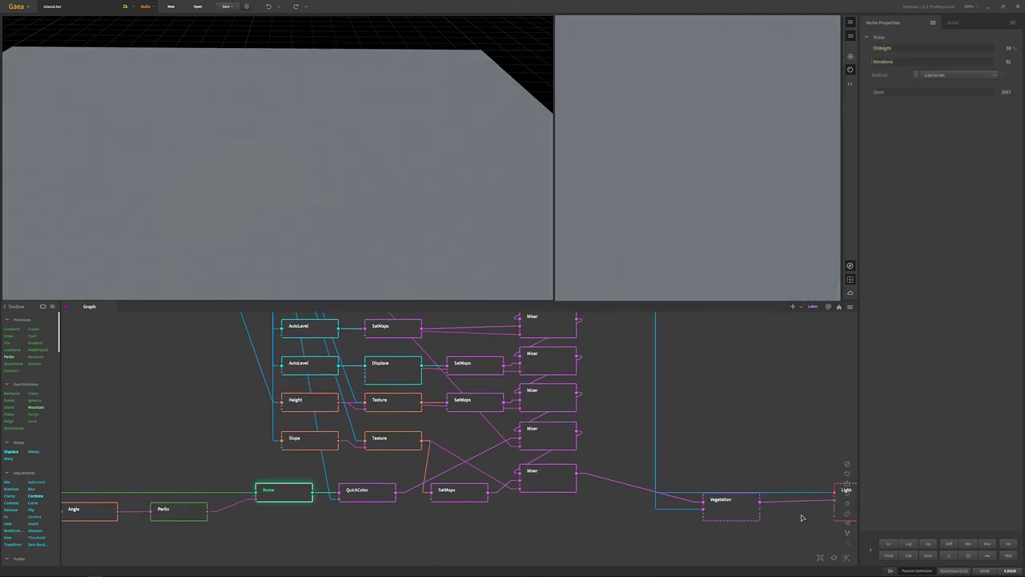
middle_click_drag(801, 518, 702, 518)
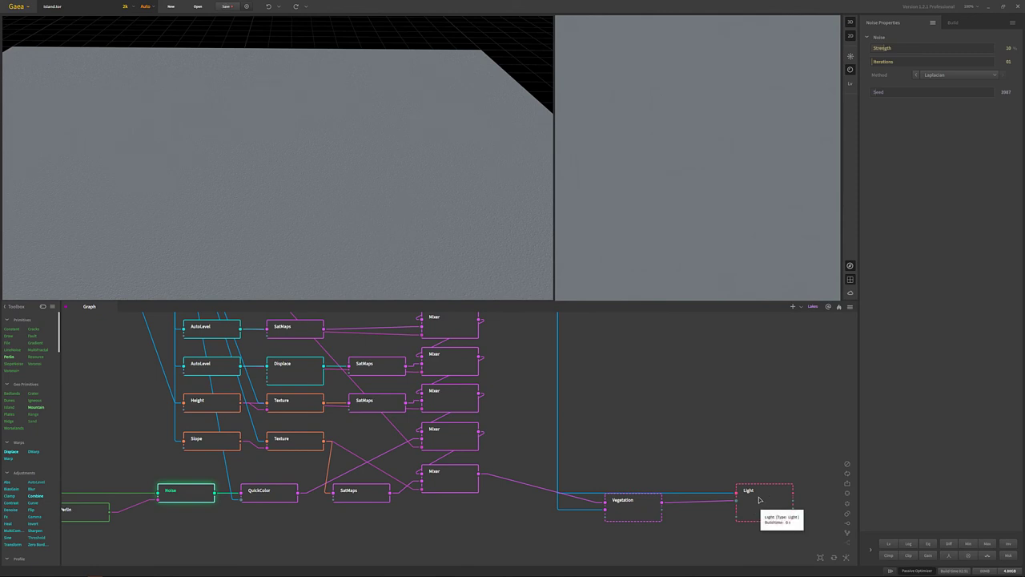
middle_click_drag(426, 531, 714, 500)
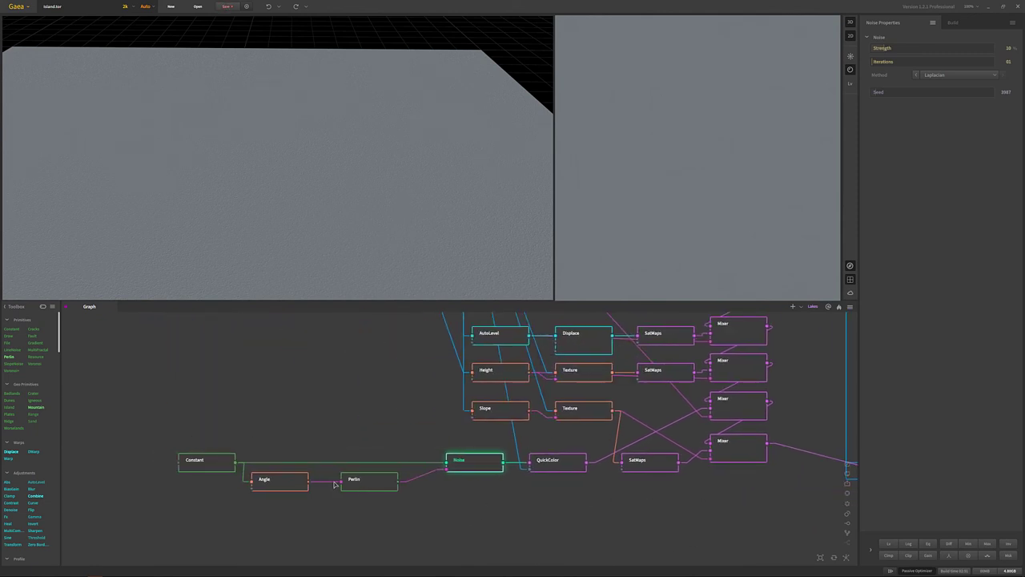
left_click(554, 467)
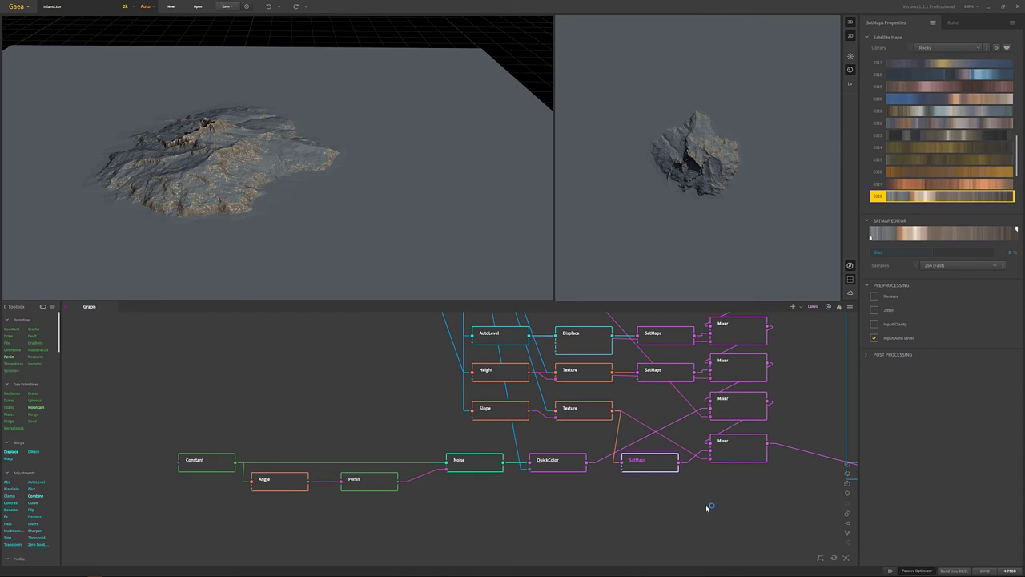
left_click(729, 447)
left_click_drag(433, 229, 357, 230)
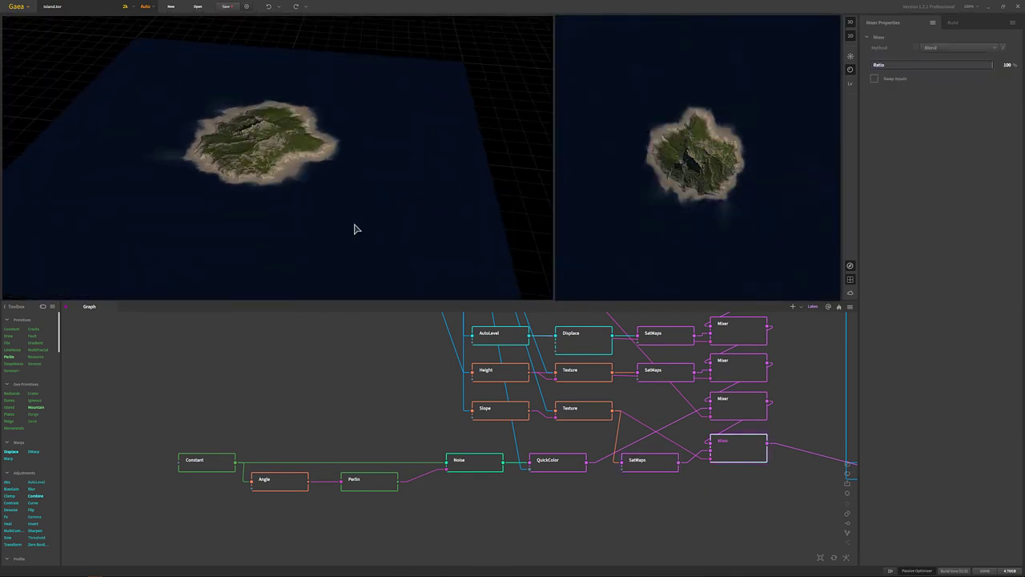
scroll(362, 227, "up", 4)
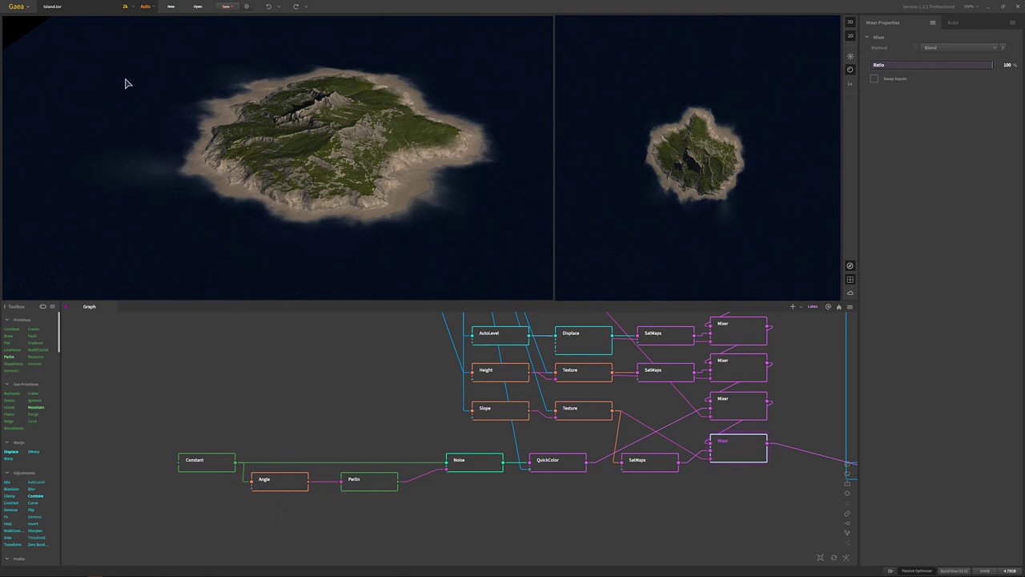
- Compare the last Mixer's result with the Vegetation node's result, inspecting the plant cover on the beach up close
middle_click_drag(624, 497, 307, 481)
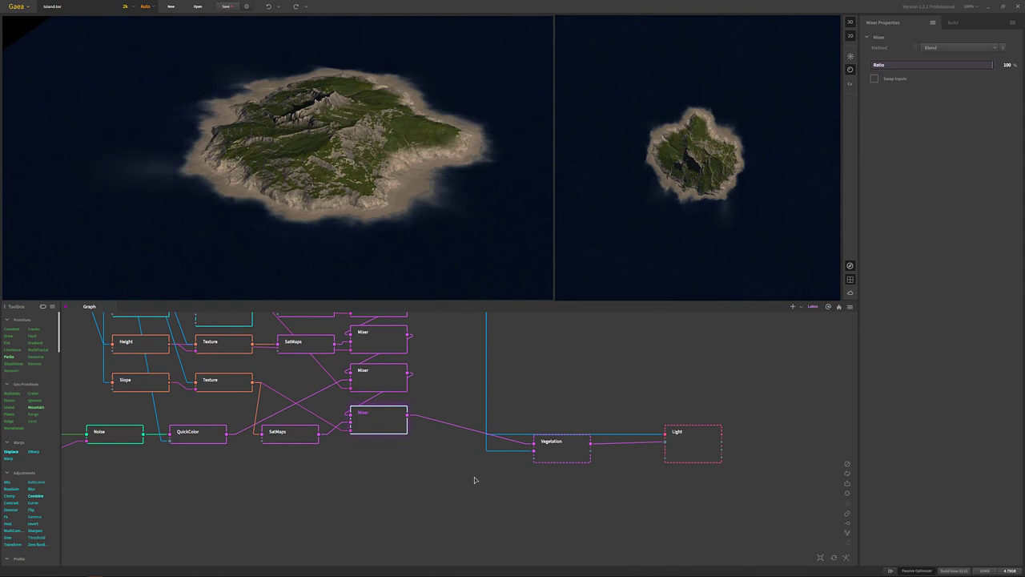
left_click_drag(467, 231, 466, 262)
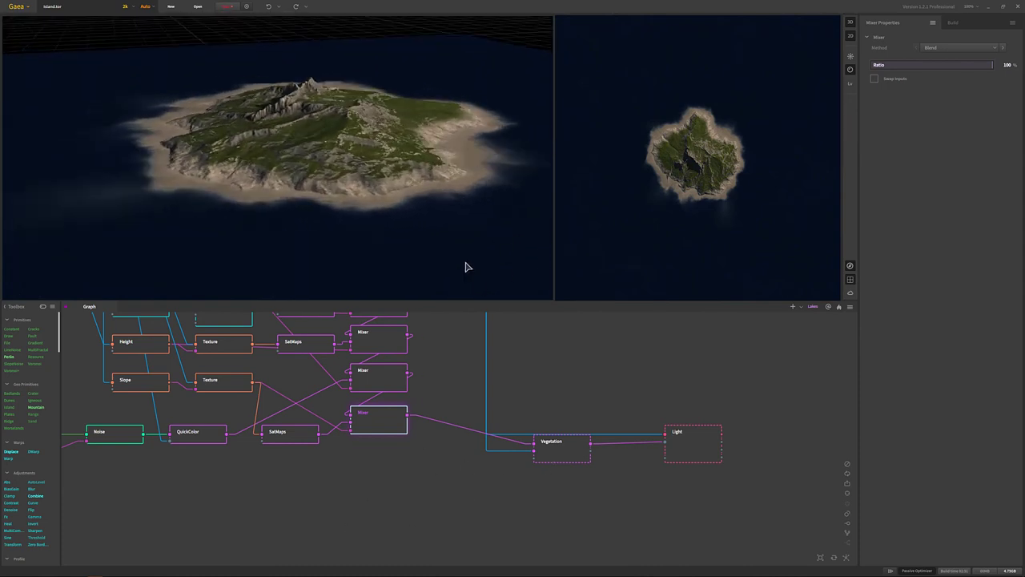
scroll(466, 265, "down", 3)
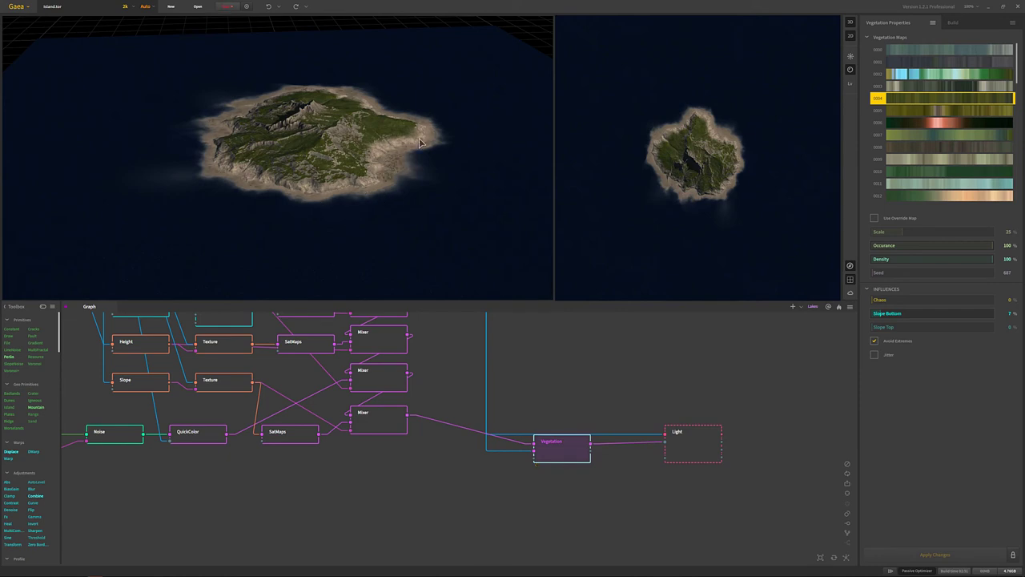
left_click_drag(381, 156, 362, 142)
middle_click_drag(433, 180, 364, 146)
scroll(341, 137, "up", 4)
left_click_drag(321, 149, 387, 141)
scroll(388, 145, "up", 6)
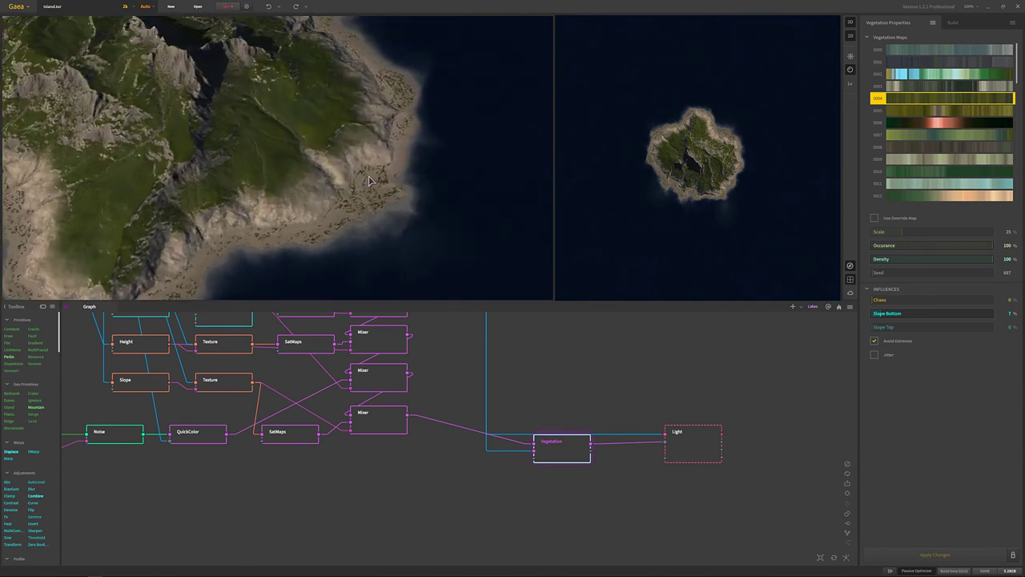
left_click_drag(430, 179, 411, 194)
scroll(411, 194, "down", 3)
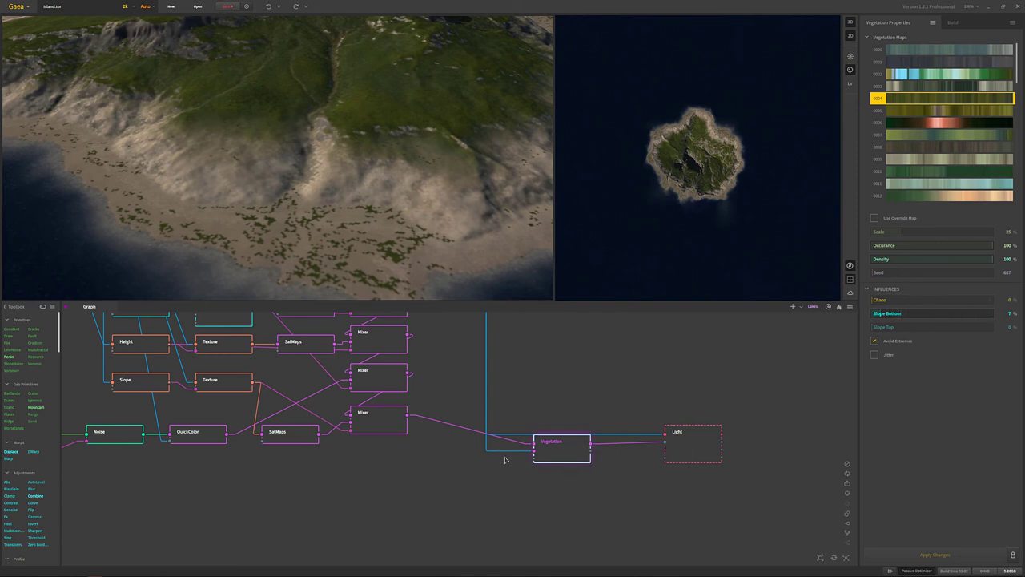
- Trace the Vegetation node's input wires back through the graph and bring up its settings
middle_click_drag(451, 355, 522, 505)
scroll(521, 503, "down", 1)
middle_click_drag(504, 387, 406, 290)
left_click(302, 472)
left_click(504, 507)
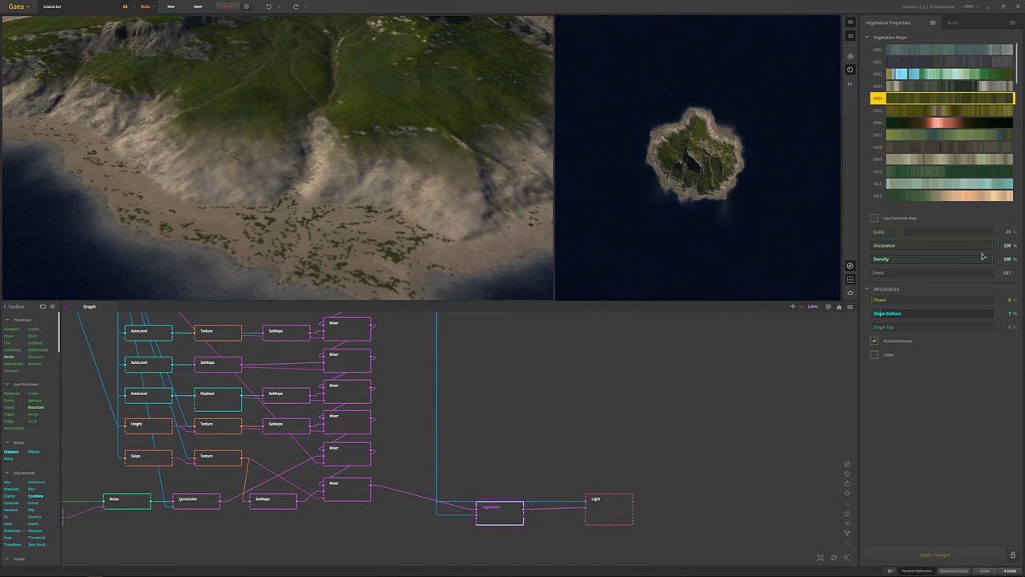
- Examine the vegetation spread along the island's shoreline from several angles and distances
left_click_drag(323, 203, 351, 203)
left_click_drag(439, 168, 409, 233)
left_click_drag(454, 171, 488, 231)
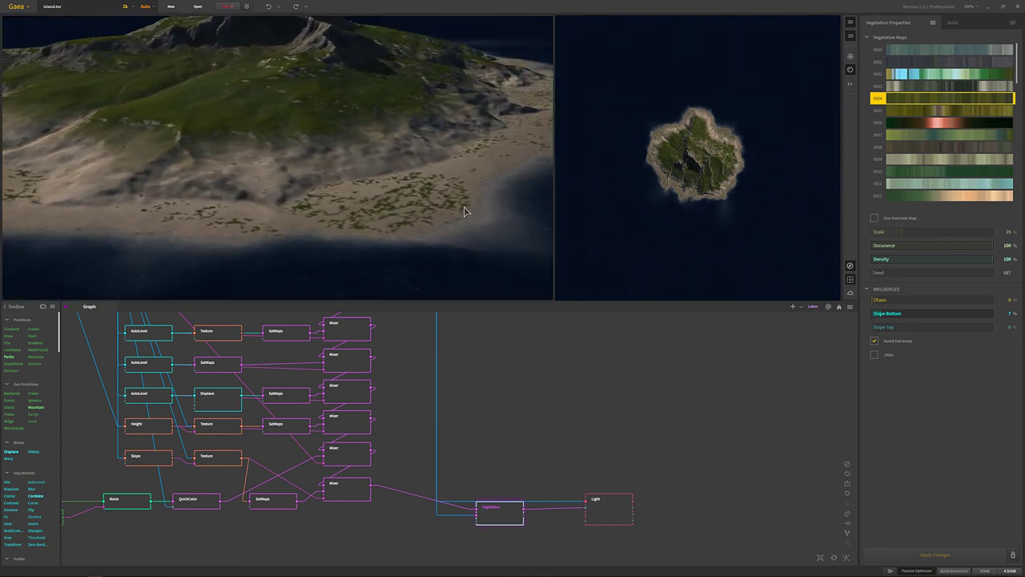
scroll(464, 200, "up", 3)
scroll(464, 198, "down", 5)
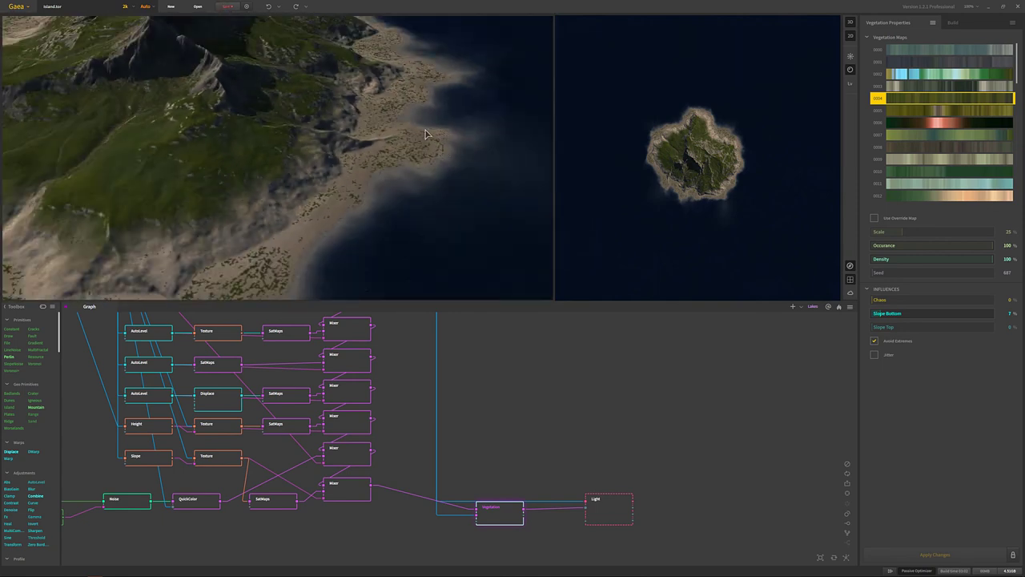
left_click_drag(403, 151, 476, 187)
left_click_drag(327, 178, 384, 179)
scroll(384, 180, "up", 3)
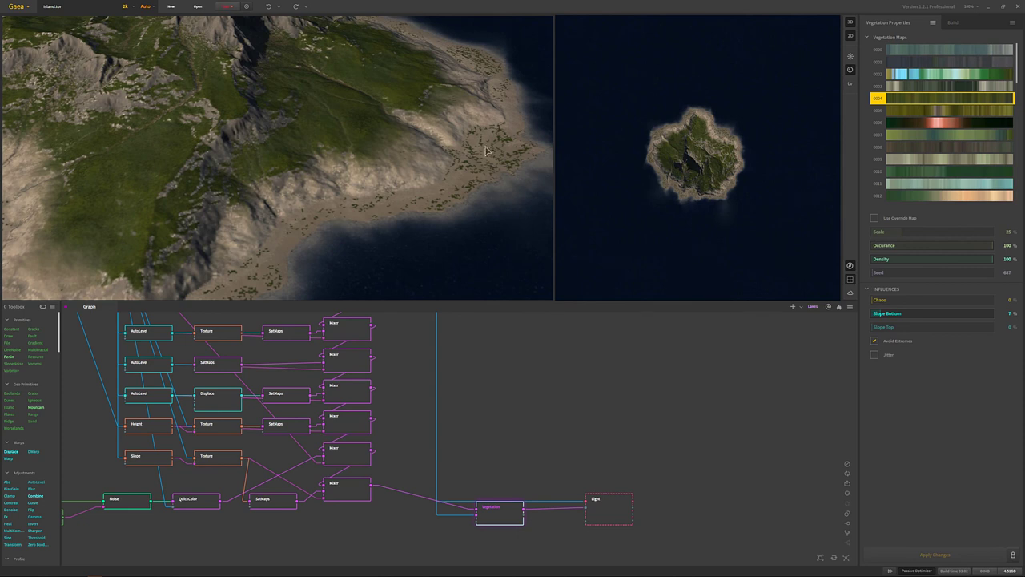
scroll(295, 239, "down", 5)
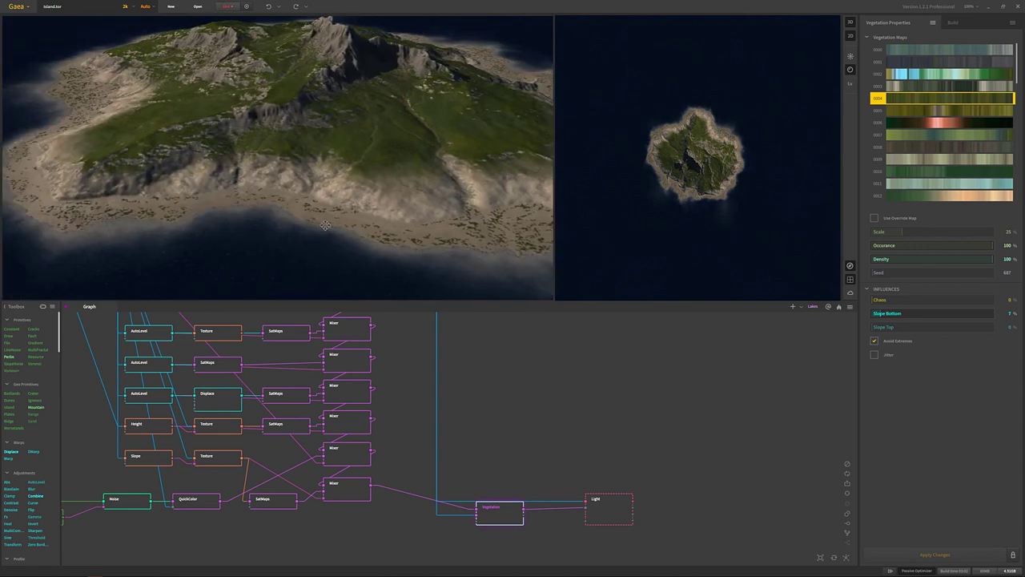
left_click_drag(337, 190, 348, 172)
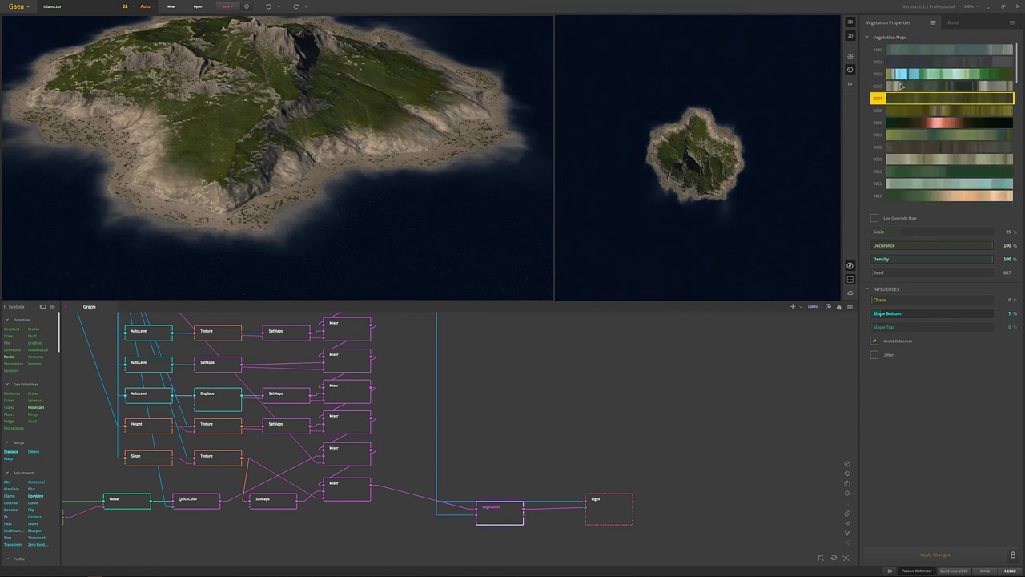
- Switch the Vegetation node's map to 0008, rebuild its preview and inspect the recolored beach plants
left_click(925, 149)
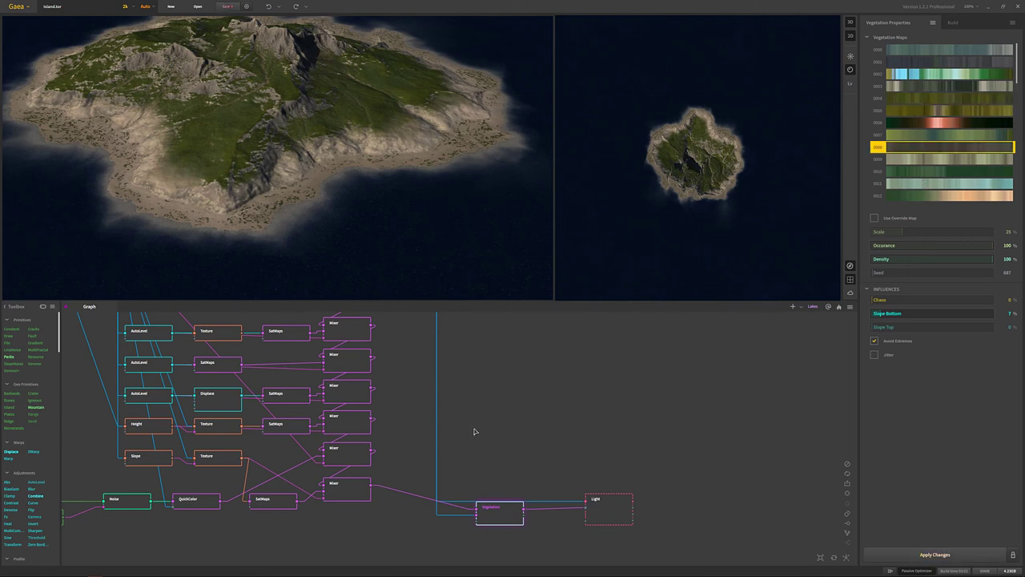
left_click(348, 491)
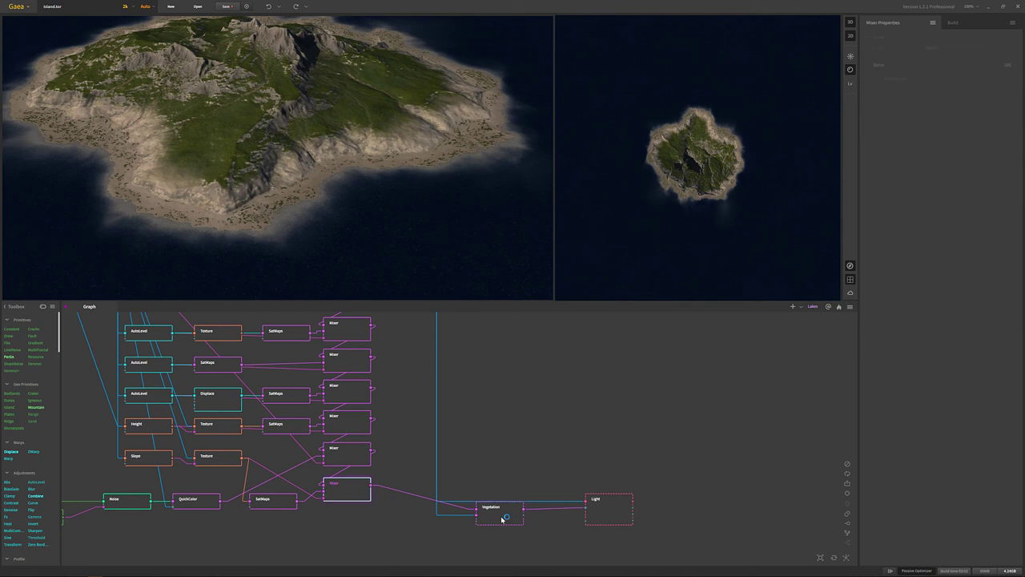
left_click(506, 517)
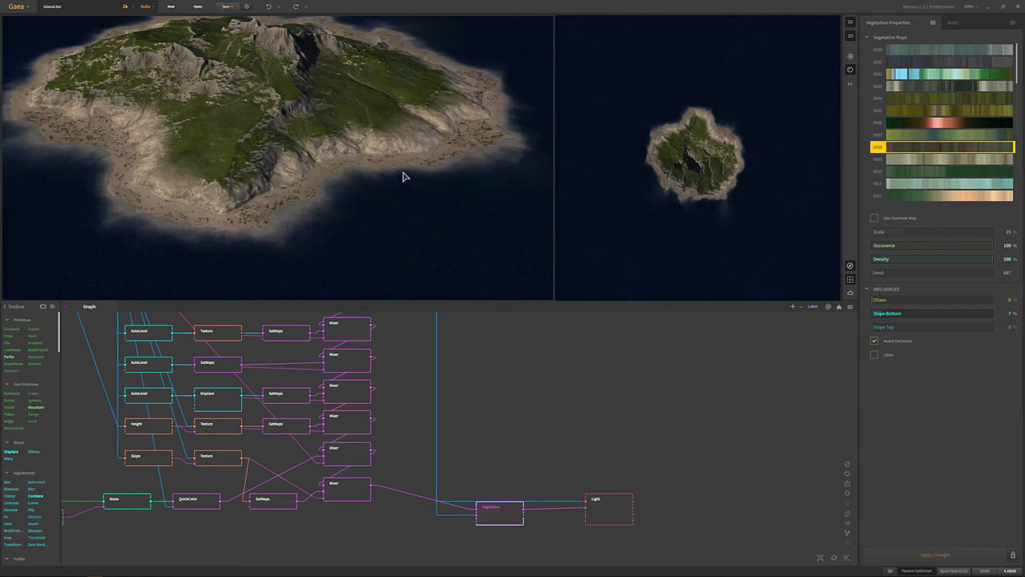
scroll(271, 209, "up", 3)
scroll(277, 204, "down", 3)
left_click_drag(277, 204, 297, 237)
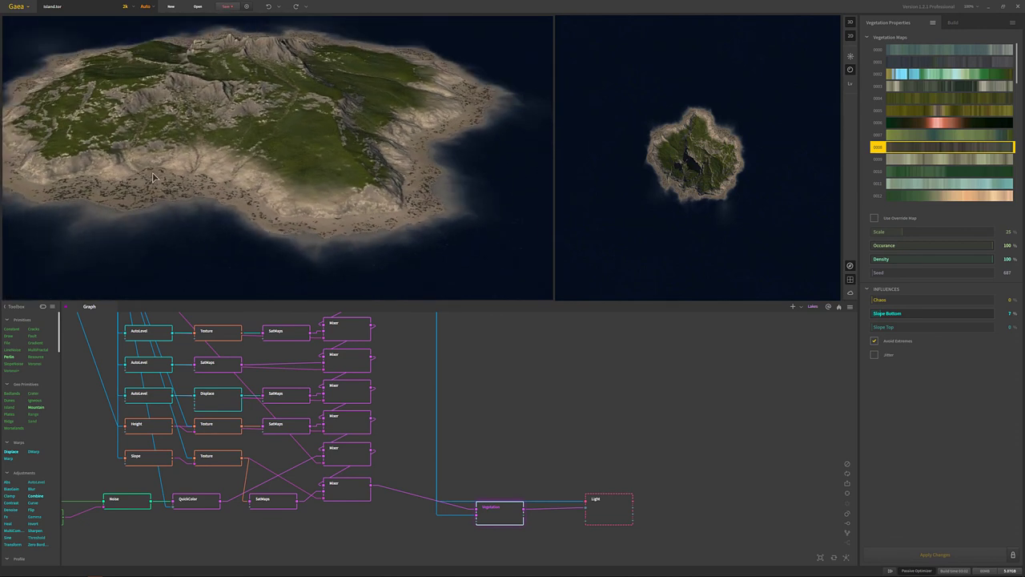
left_click_drag(424, 211, 510, 261)
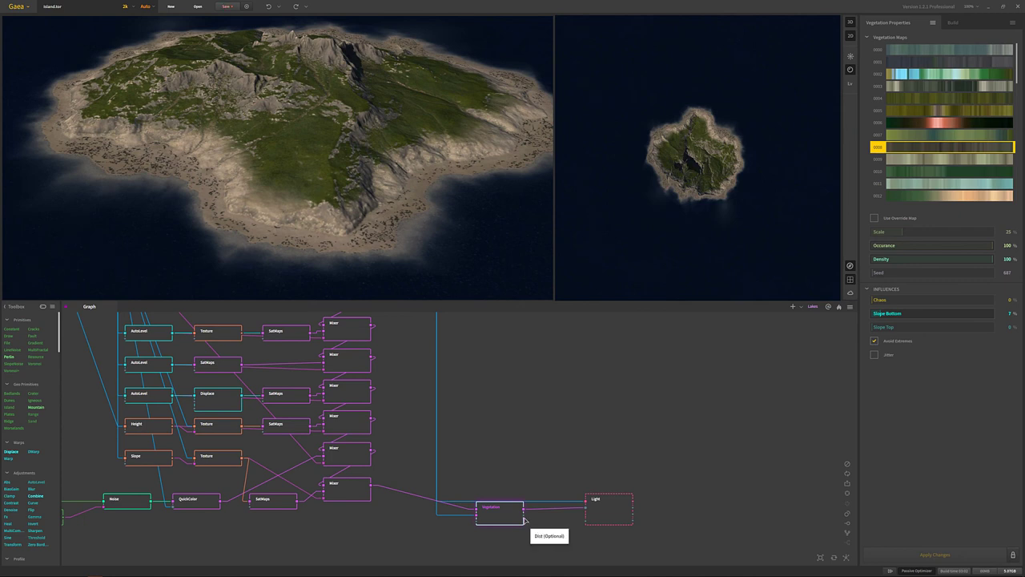
- Preview the final Light node's effect and settings on the finished island
right_click(576, 563)
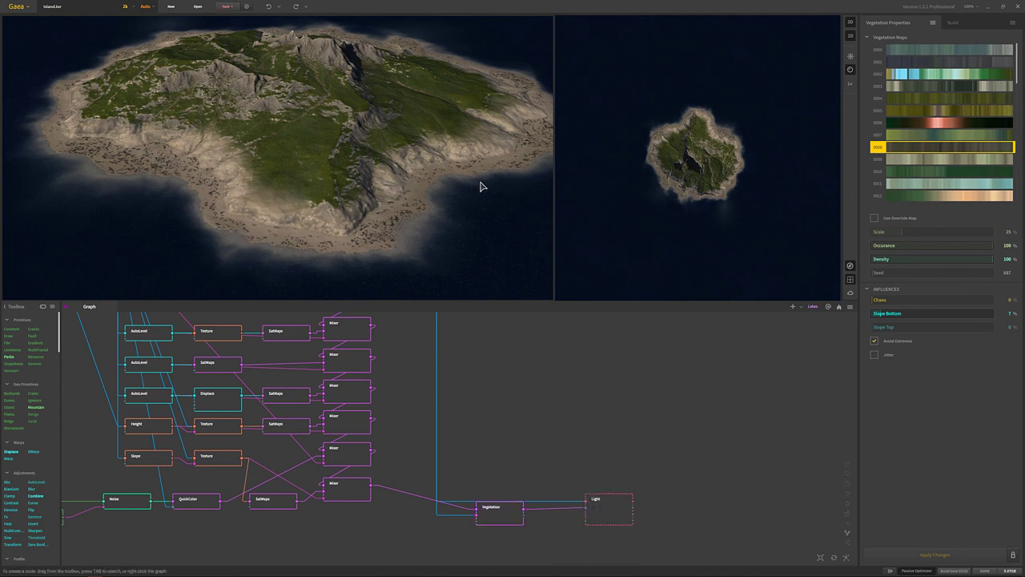
scroll(402, 192, "up", 5)
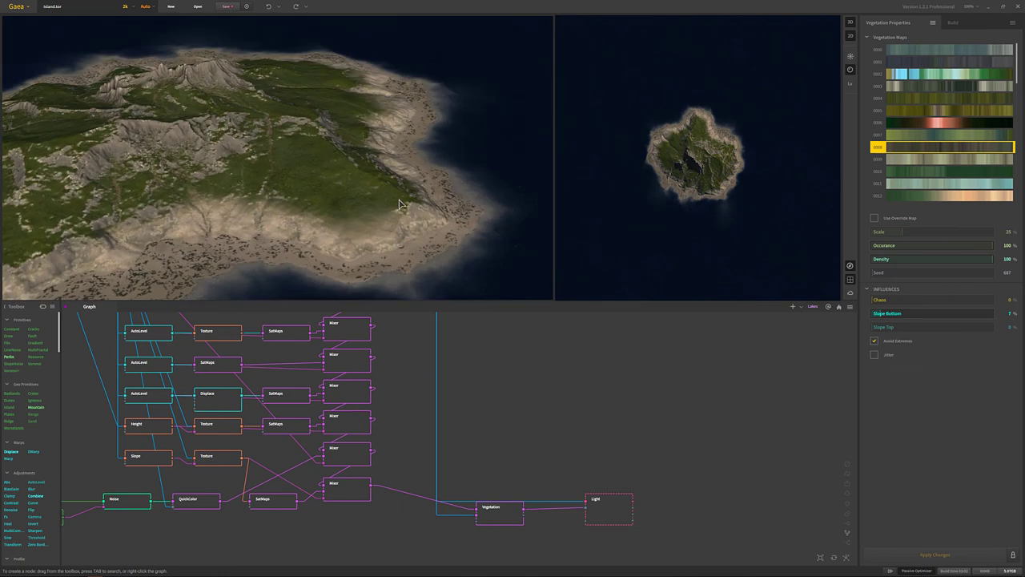
scroll(373, 225, "down", 3)
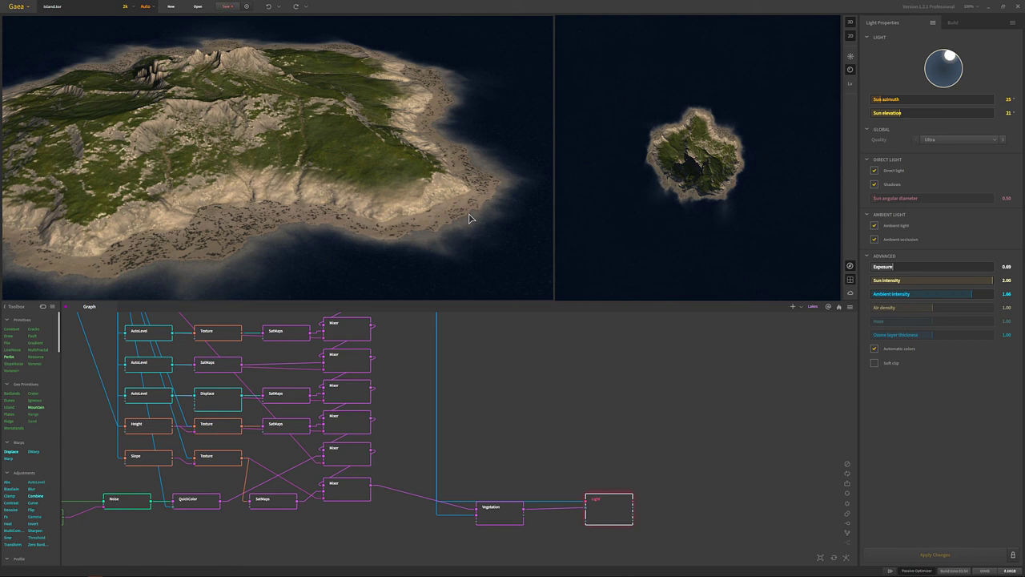
- Fit the whole node graph in view and review the finished lit island from different angles
left_click_drag(446, 428, 744, 472)
left_click_drag(306, 366, 538, 469)
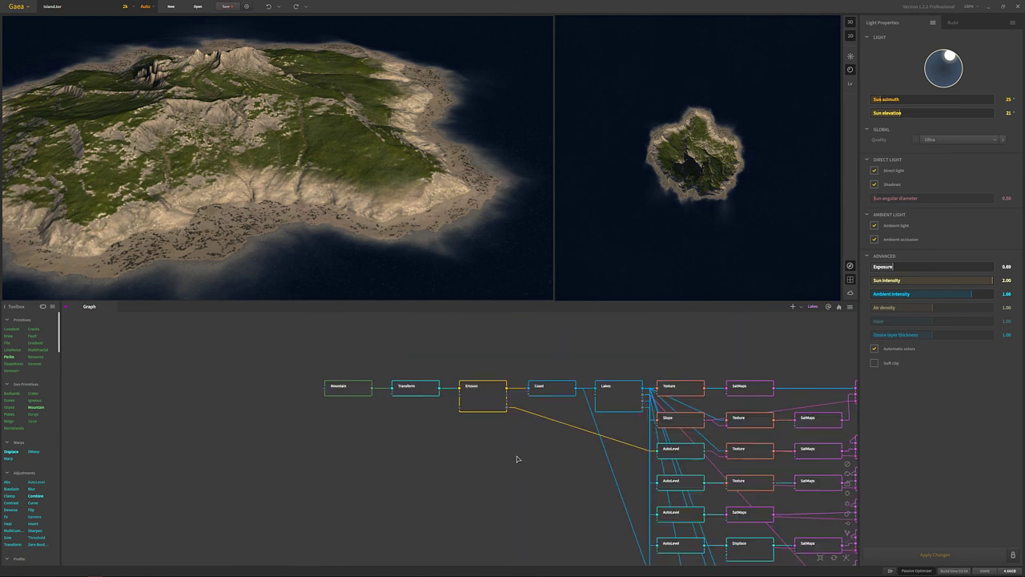
left_click(819, 558)
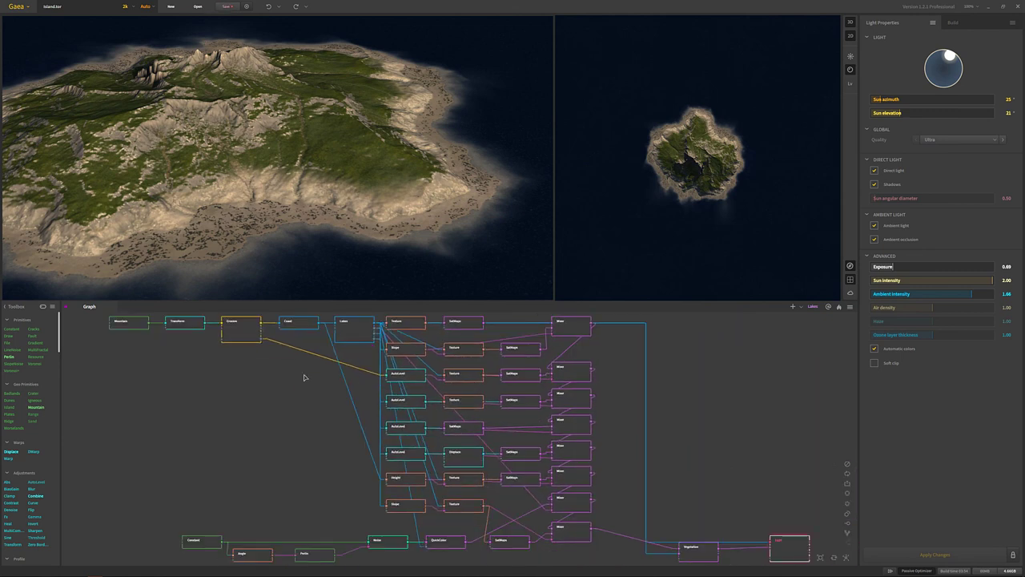
left_click_drag(250, 125, 334, 172)
scroll(319, 155, "down", 2)
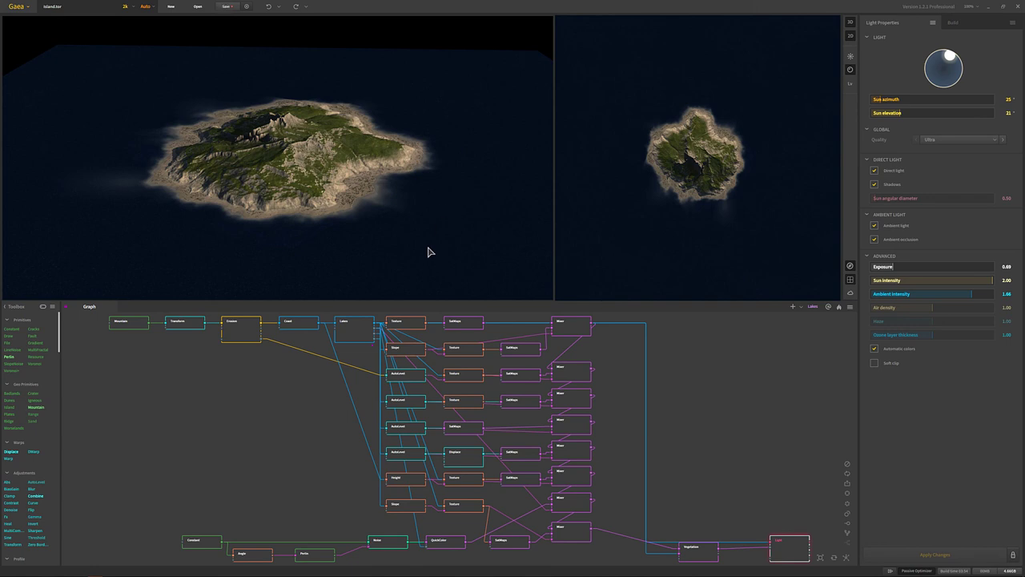
mouse_move(351, 193)
left_mouse_down()
mouse_move(264, 241)
mouse_move(369, 188)
mouse_move(280, 189)
mouse_move(360, 193)
left_mouse_up()
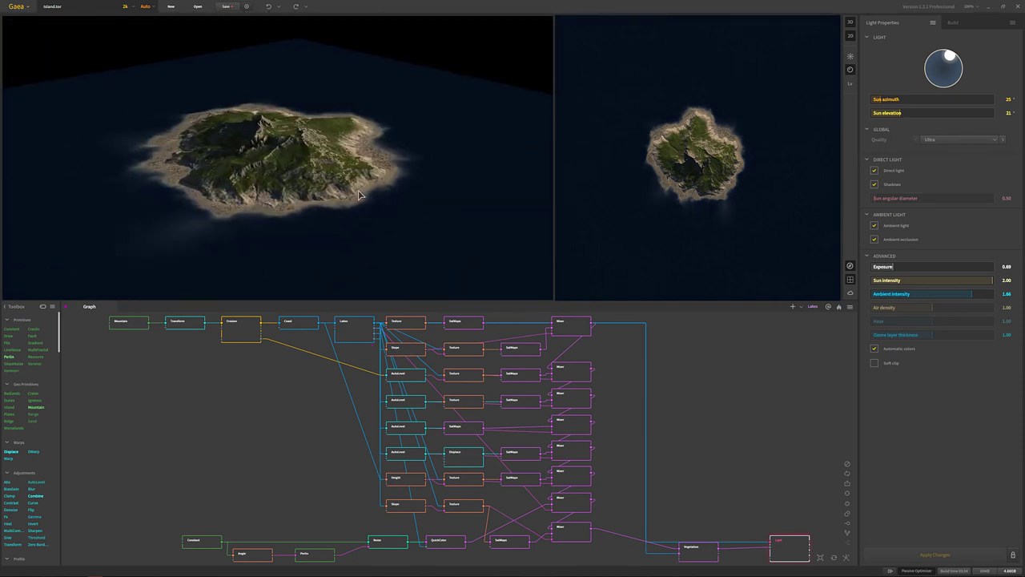